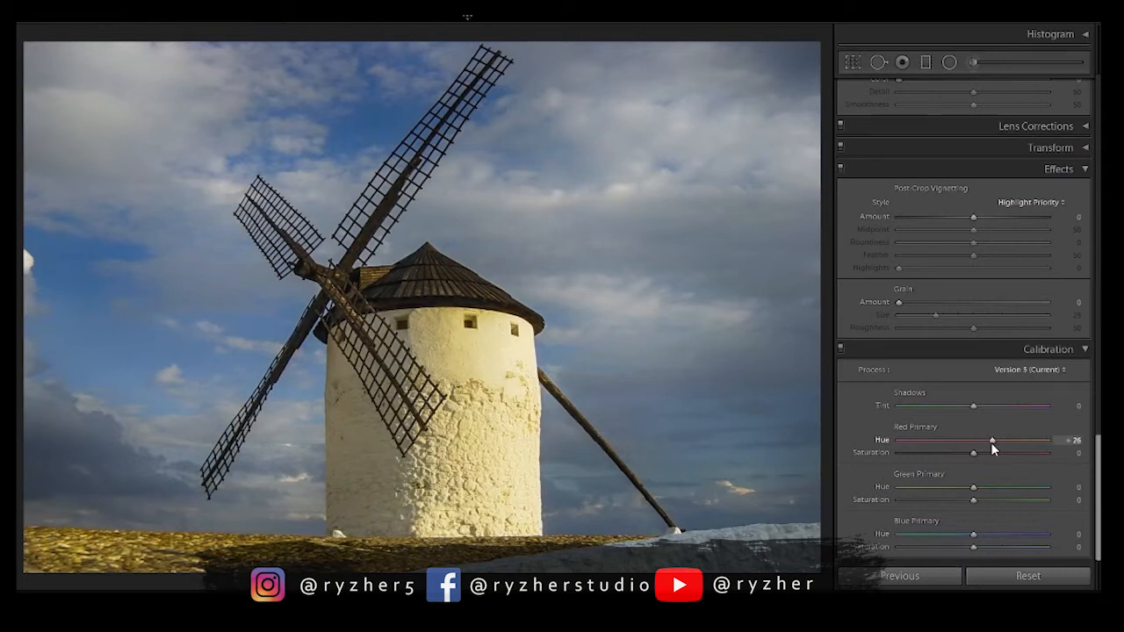
# - Set the Blue Primary calibration to hue -35 and saturation +26
pyautogui.moveTo(973, 534); pyautogui.dragTo(948, 535)
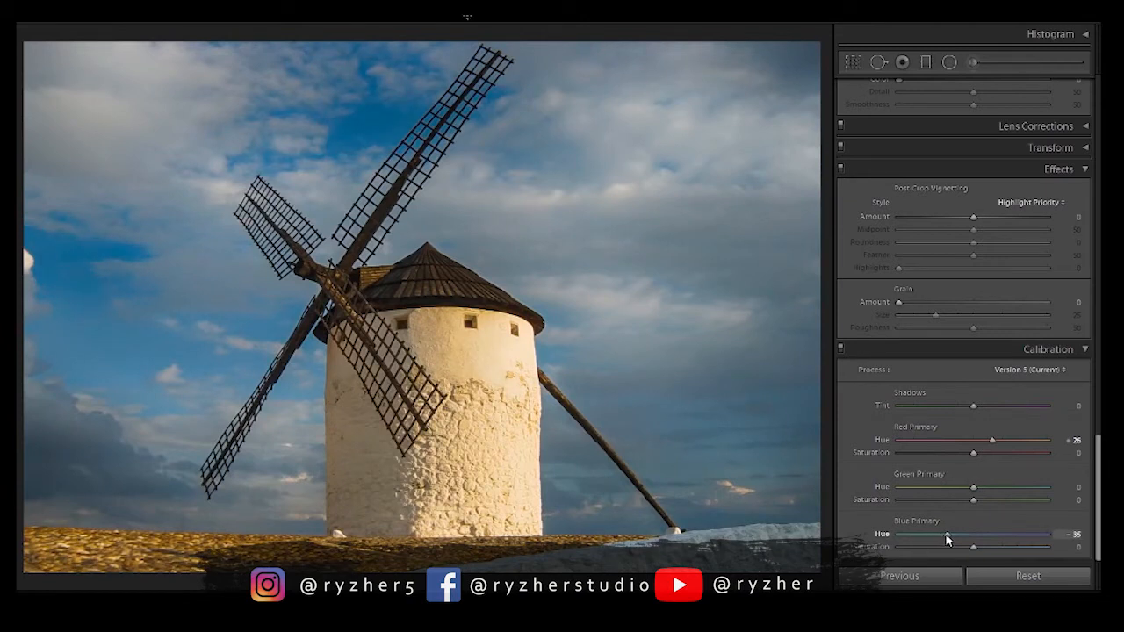
pyautogui.moveTo(973, 547); pyautogui.dragTo(993, 550)
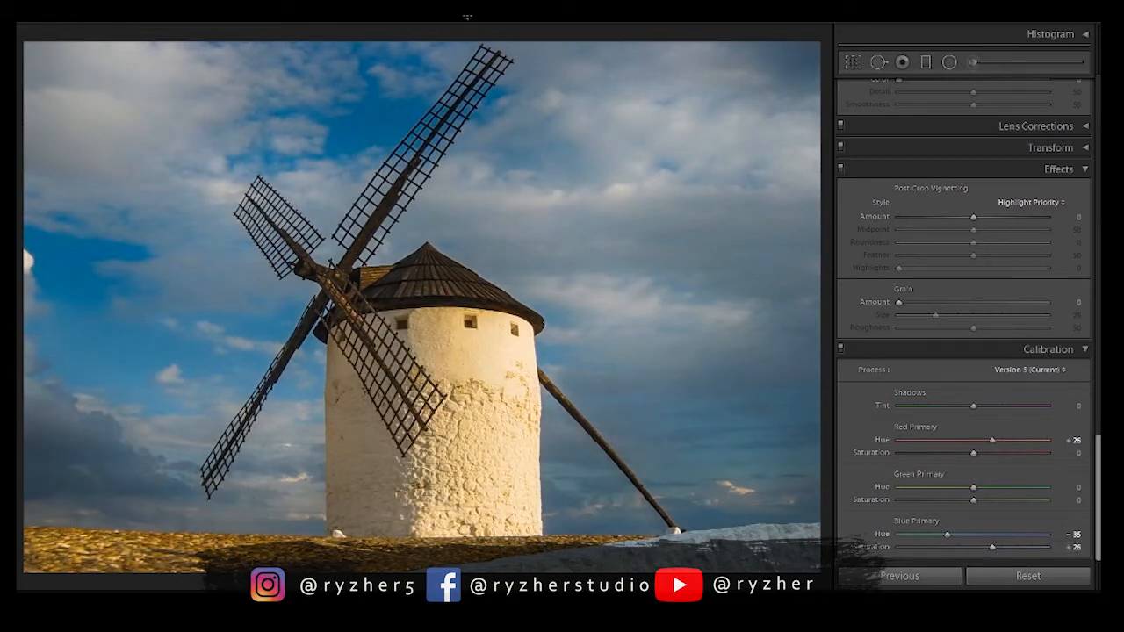
# - Adjust the basic tone: exposure +0.25, contrast +15, highlights -10, shadows +55, whites -12 and blacks -19
pyautogui.scroll(15, 1086, 108)
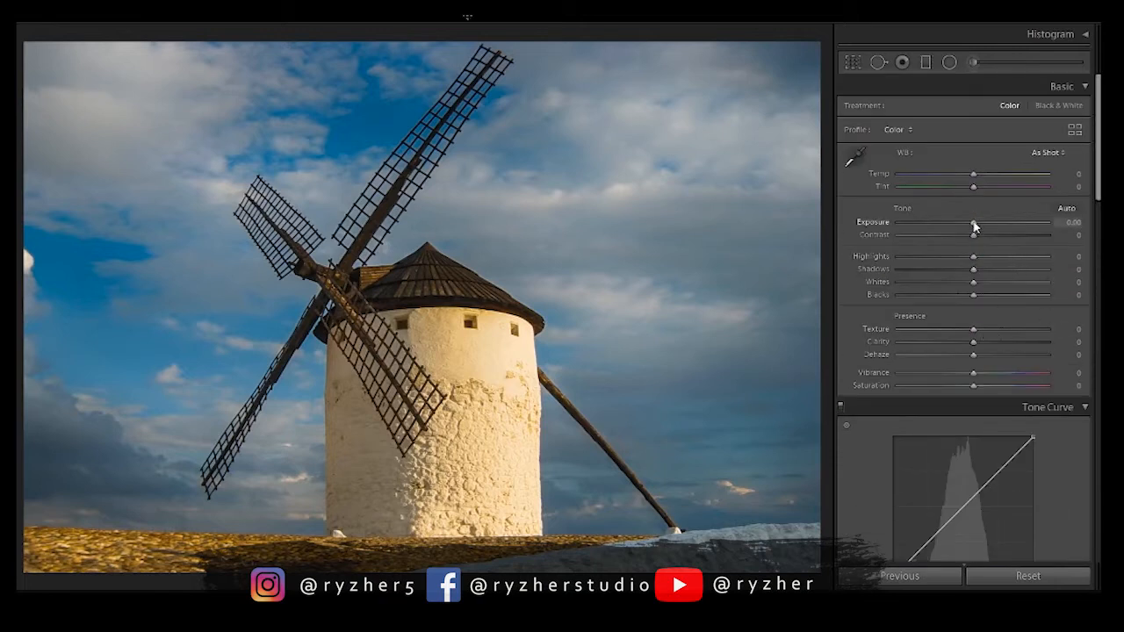
pyautogui.moveTo(973, 224); pyautogui.dragTo(982, 236)
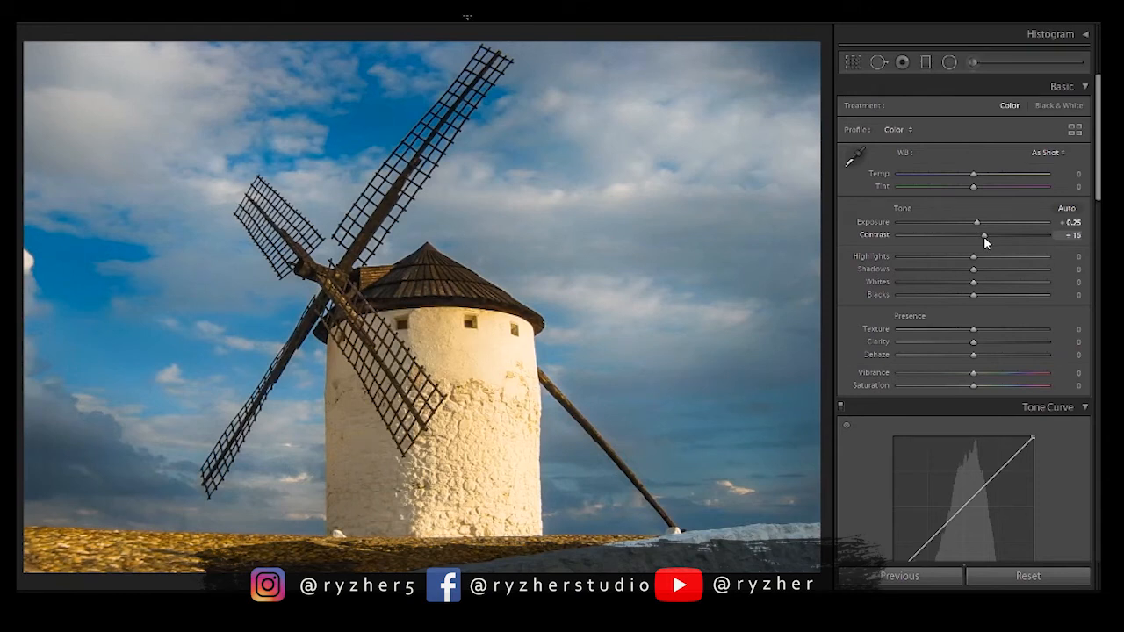
pyautogui.moveTo(973, 256); pyautogui.dragTo(960, 259)
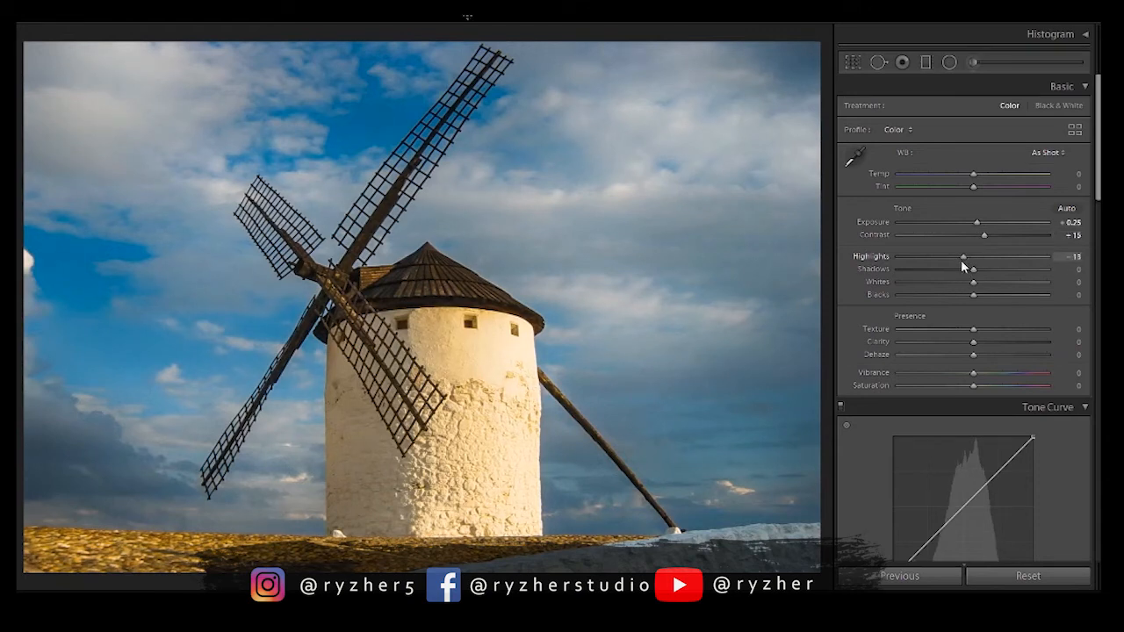
pyautogui.moveTo(973, 270)
pyautogui.mouseDown()
pyautogui.moveTo(1013, 274)
pyautogui.moveTo(962, 283)
pyautogui.mouseUp()
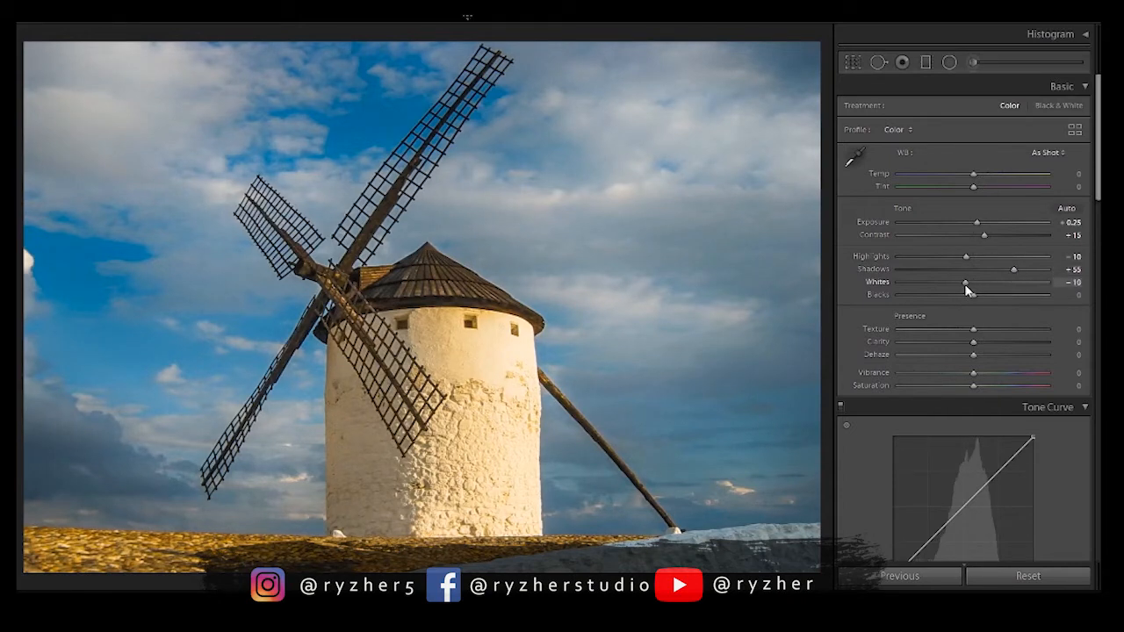
pyautogui.moveTo(963, 286); pyautogui.dragTo(966, 288)
pyautogui.moveTo(974, 294)
pyautogui.mouseDown()
pyautogui.moveTo(946, 298)
pyautogui.moveTo(962, 307)
pyautogui.mouseUp()
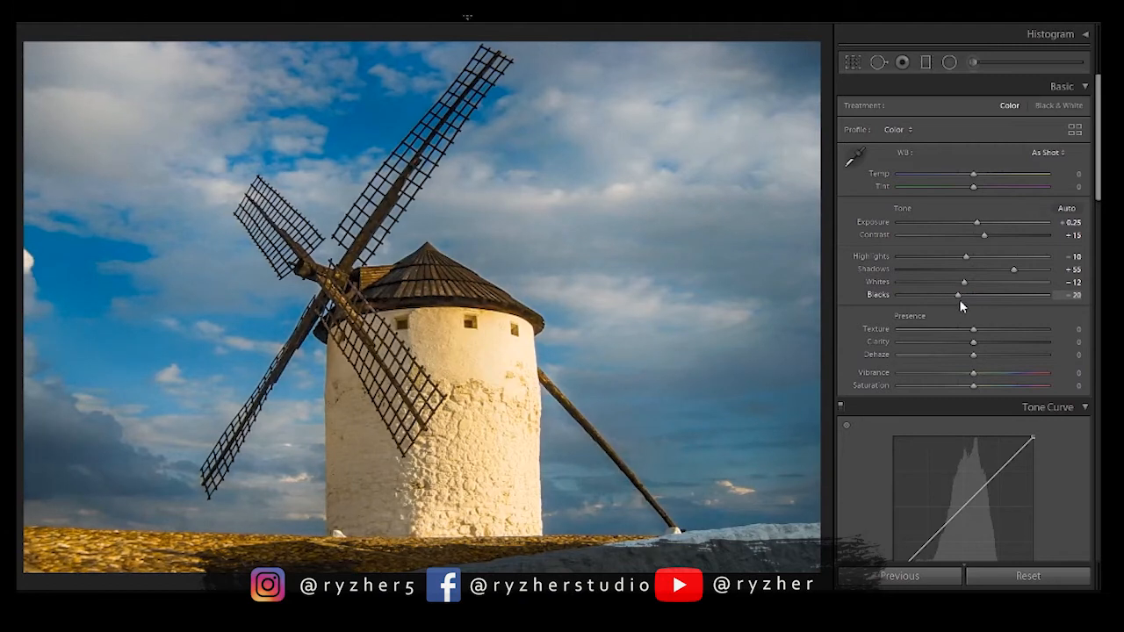
# - Set the presence values to clarity +13, vibrance +5 and saturation -7
pyautogui.moveTo(980, 350); pyautogui.dragTo(983, 348)
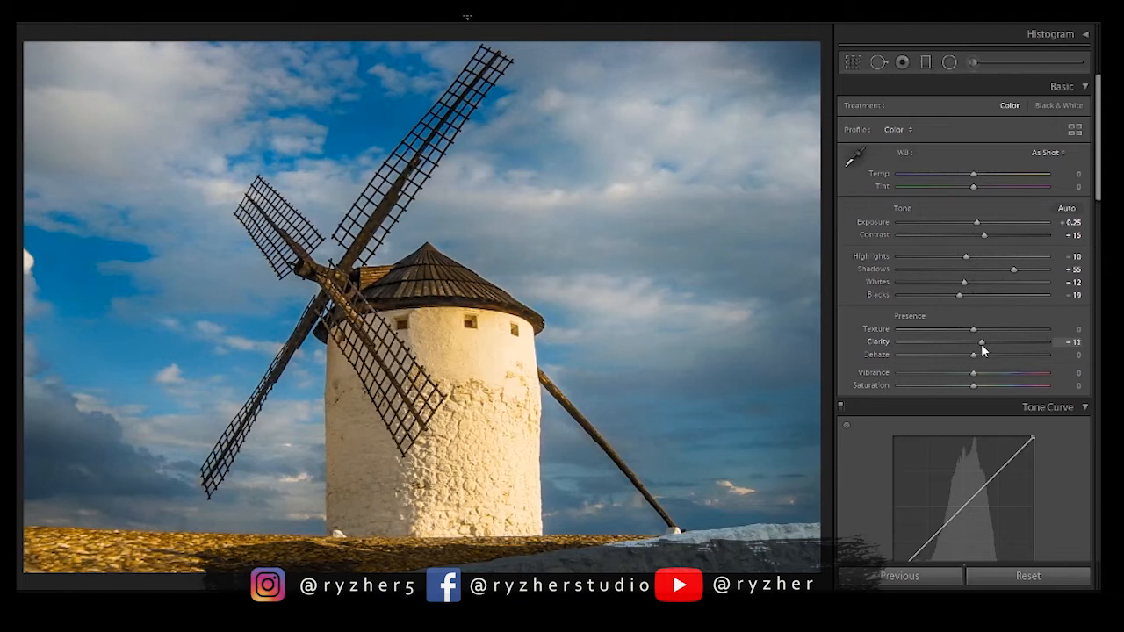
pyautogui.moveTo(968, 377)
pyautogui.mouseDown()
pyautogui.moveTo(981, 377)
pyautogui.moveTo(963, 389)
pyautogui.mouseUp()
# - Add a highlight and a shadow anchor point to the RGB tone curve and raise its black point to about 13.7 %
pyautogui.moveTo(1098, 131); pyautogui.dragTo(1097, 208)
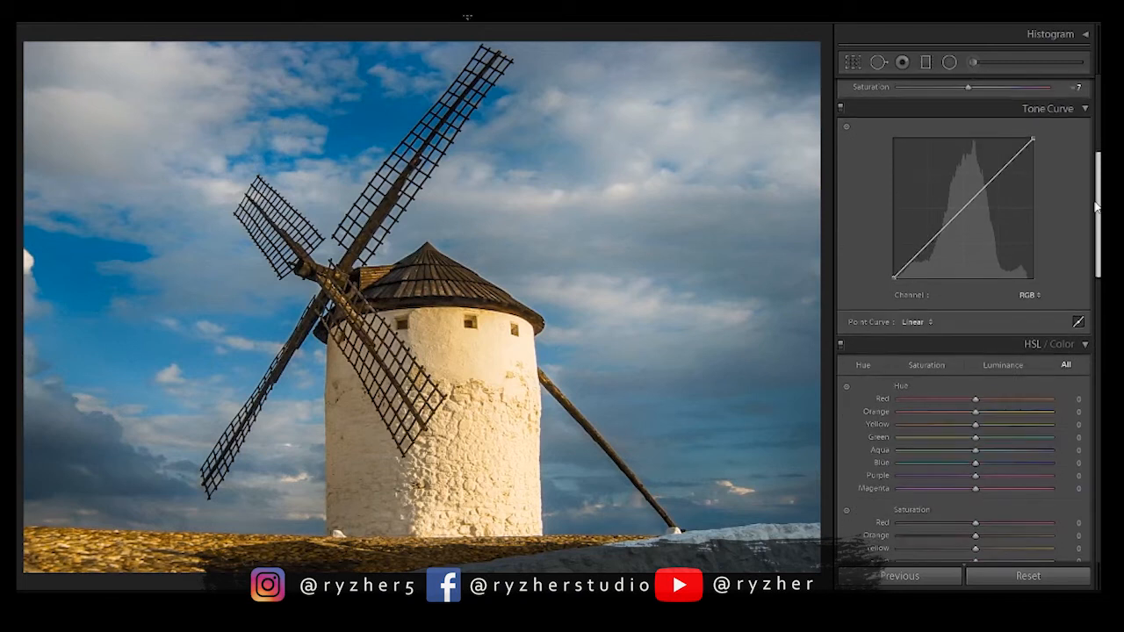
pyautogui.click(1000, 173)
pyautogui.click(930, 245)
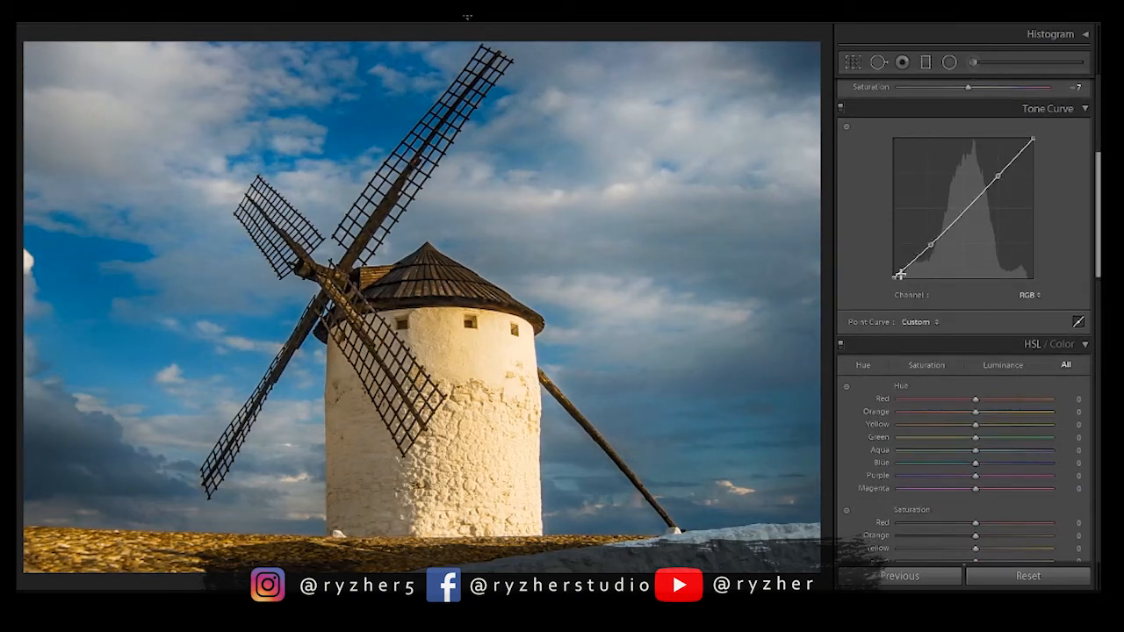
pyautogui.moveTo(899, 274); pyautogui.dragTo(890, 266)
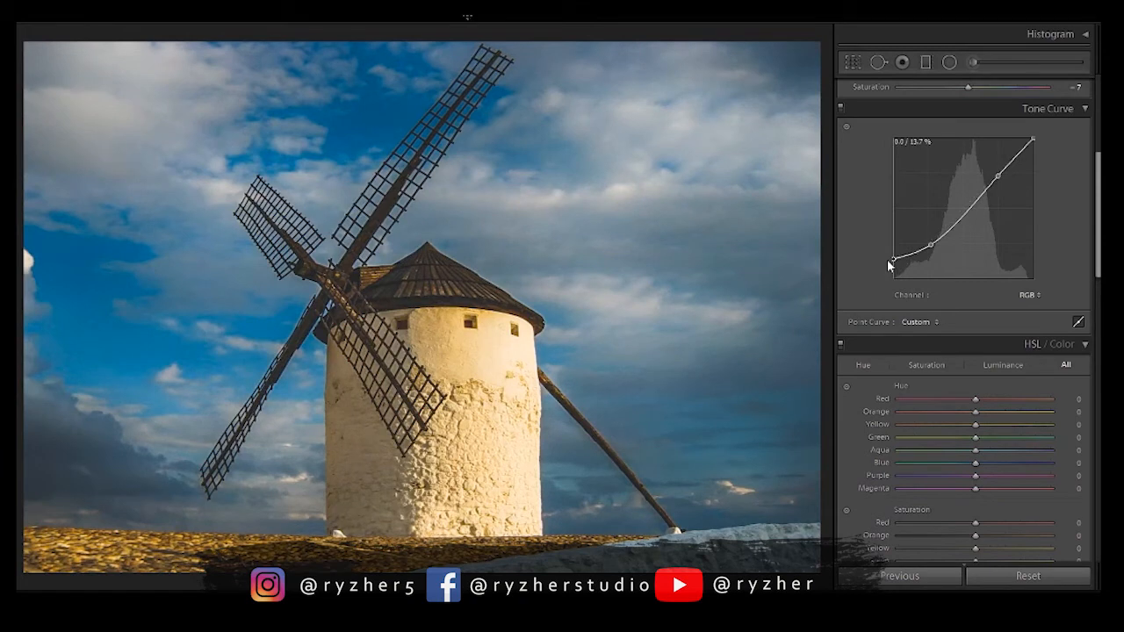
# - Set the HSL hues to red -16, orange -12, yellow -27, green +9, aqua +9 and blue -27
pyautogui.moveTo(1097, 188); pyautogui.dragTo(1094, 252)
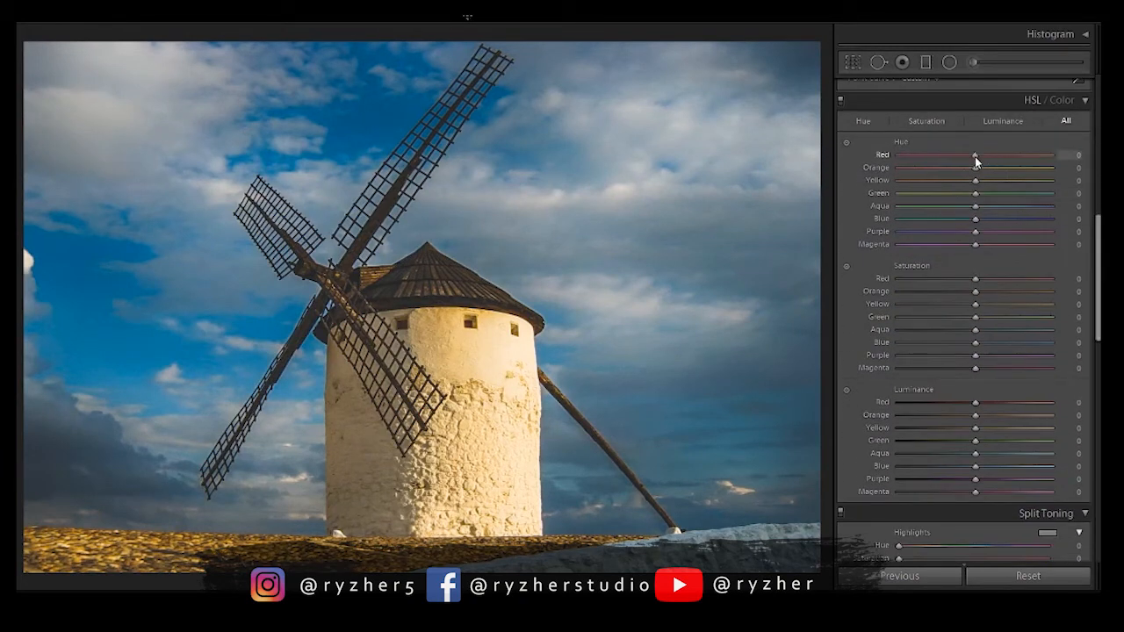
pyautogui.moveTo(975, 155); pyautogui.dragTo(948, 188)
pyautogui.moveTo(975, 194); pyautogui.dragTo(954, 231)
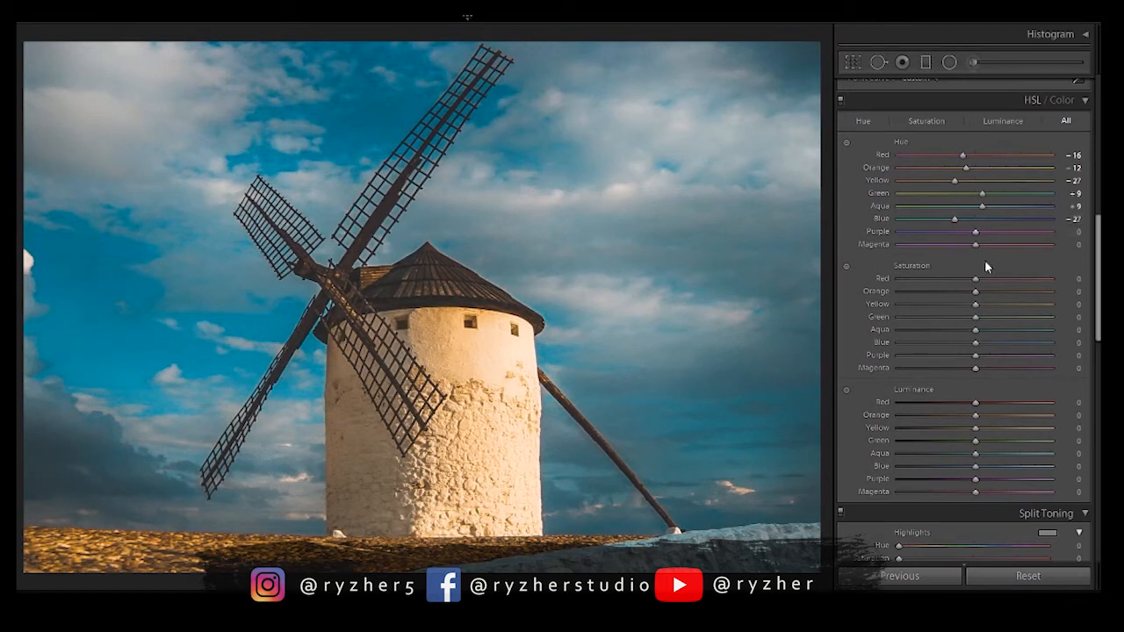
# - Set the HSL saturation to orange -30, yellow -81, green -81, aqua -44 and blue -30, leaving purple reset to default
pyautogui.moveTo(975, 293); pyautogui.dragTo(913, 319)
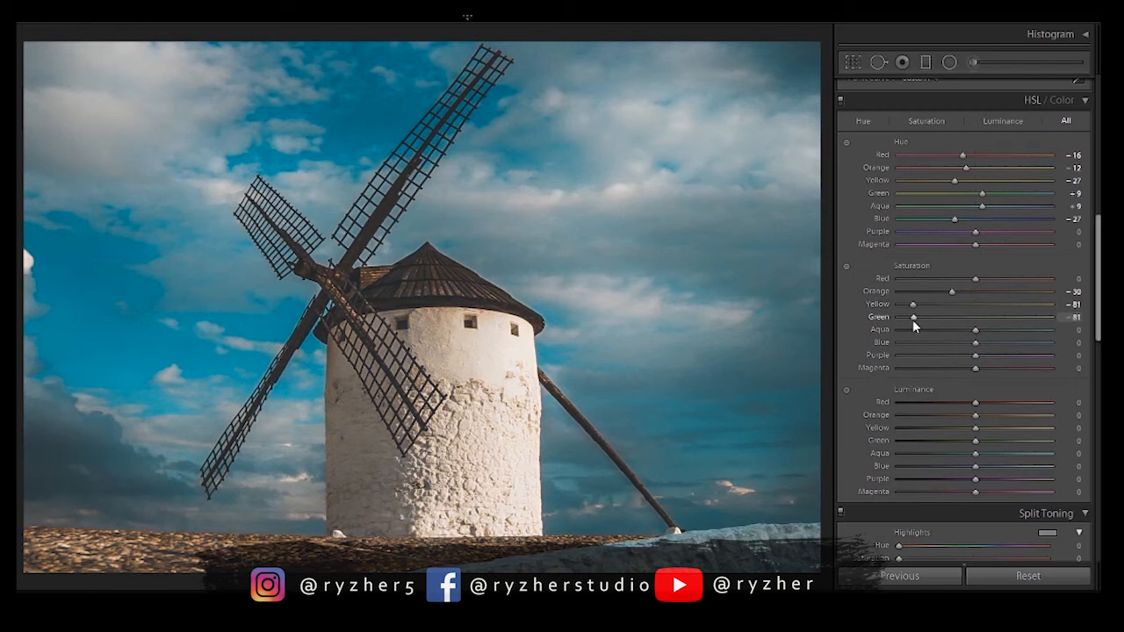
pyautogui.moveTo(975, 329); pyautogui.dragTo(953, 347)
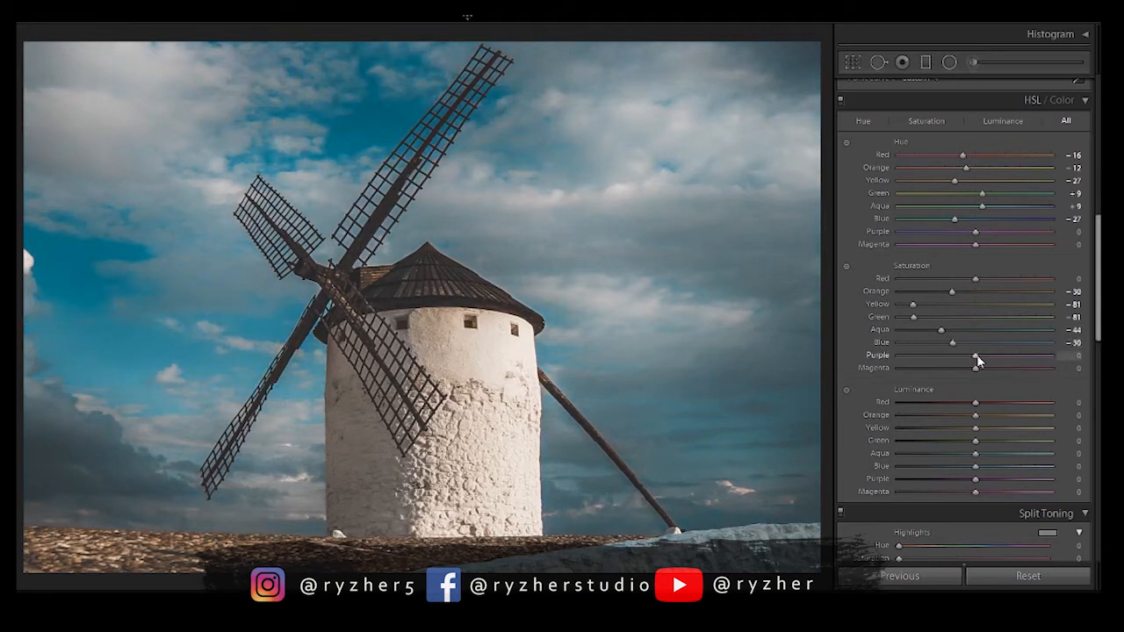
pyautogui.moveTo(977, 360); pyautogui.dragTo(1010, 356)
pyautogui.doubleClick(878, 355)
# - Apply split toning with highlights at hue 197, saturation 6 and shadows at hue 50, saturation 7
pyautogui.scroll(-5, 1020, 328)
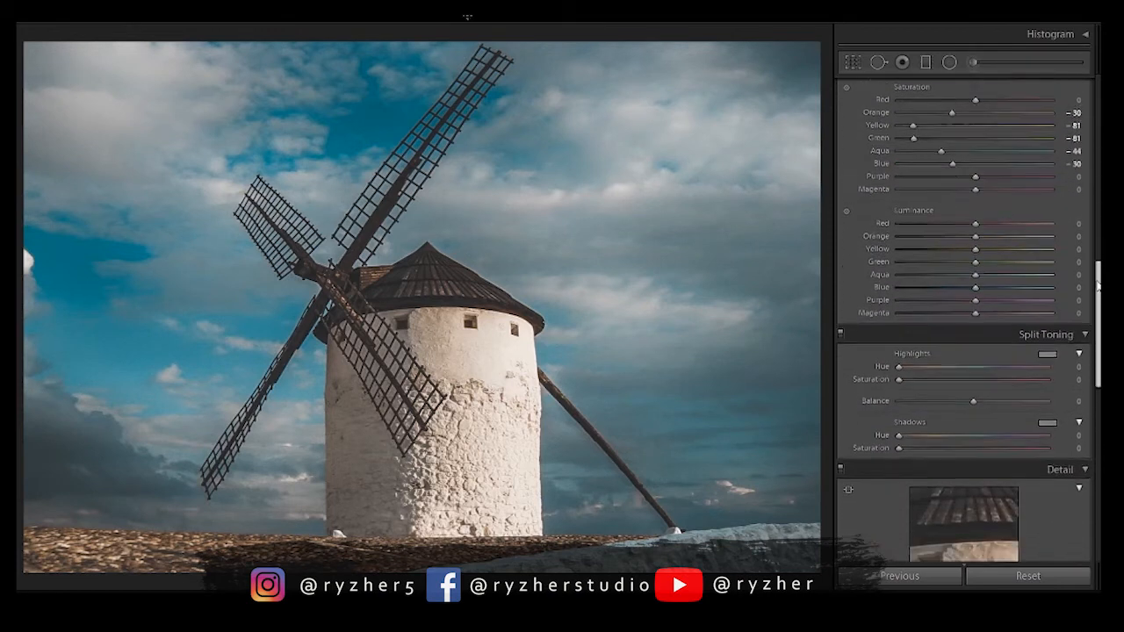
pyautogui.moveTo(898, 337)
pyautogui.mouseDown()
pyautogui.moveTo(983, 341)
pyautogui.moveTo(900, 350)
pyautogui.moveTo(948, 350)
pyautogui.moveTo(909, 349)
pyautogui.mouseUp()
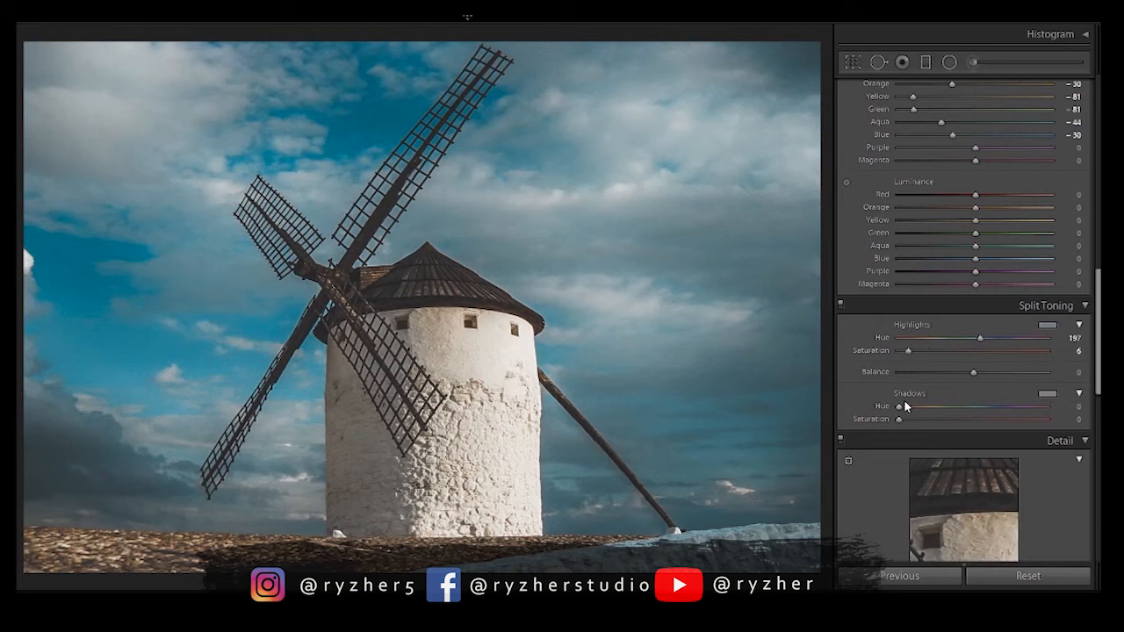
pyautogui.moveTo(900, 407)
pyautogui.mouseDown()
pyautogui.moveTo(922, 406)
pyautogui.moveTo(906, 420)
pyautogui.mouseUp()
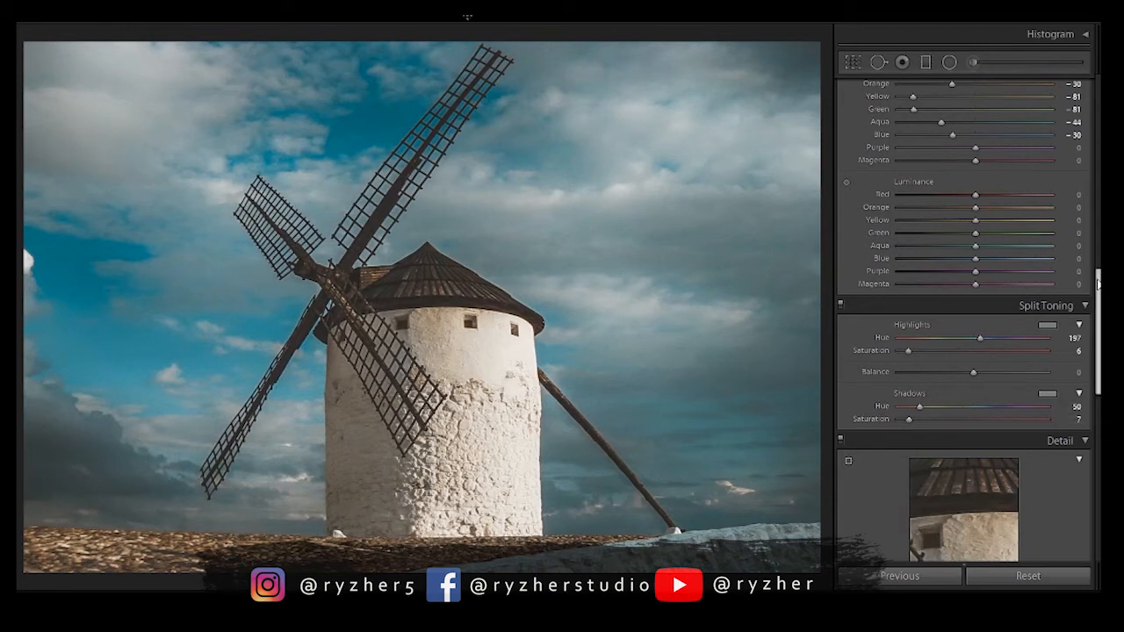
# - Set the sharpening amount to 34 and its radius to 0.9
pyautogui.scroll(-2, 1098, 287)
pyautogui.moveTo(1098, 287); pyautogui.dragTo(1088, 373)
pyautogui.moveTo(898, 246); pyautogui.dragTo(937, 250)
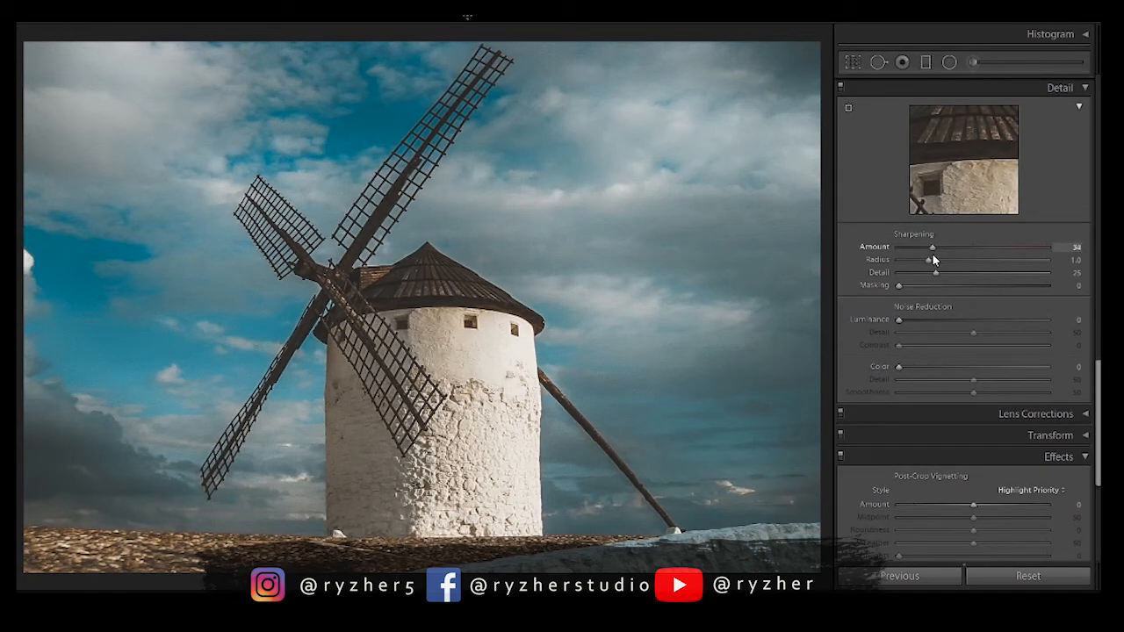
pyautogui.moveTo(931, 254); pyautogui.dragTo(933, 253)
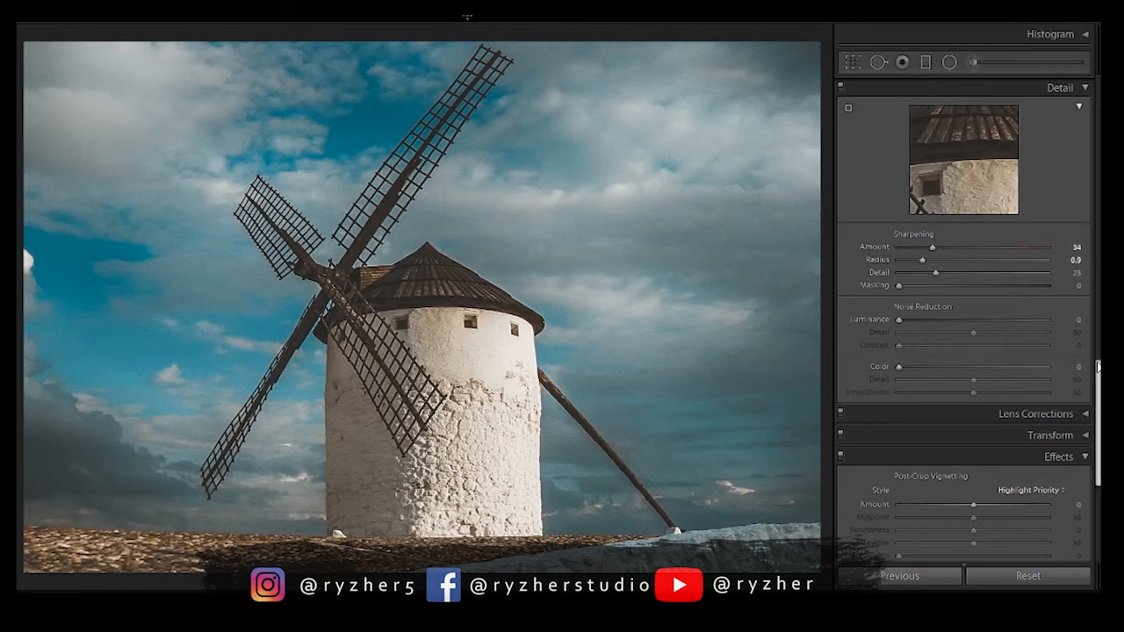
# - Add a post-crop vignette with an amount of -16 and reduce its roundness
pyautogui.moveTo(1097, 361); pyautogui.dragTo(1089, 427)
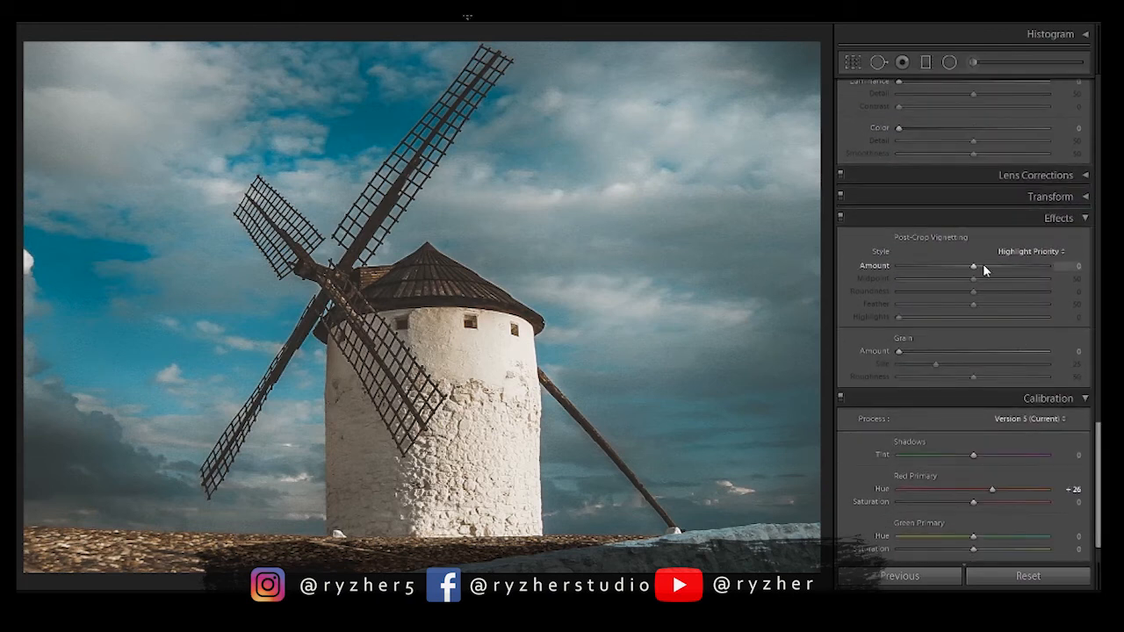
pyautogui.moveTo(982, 263); pyautogui.dragTo(961, 266)
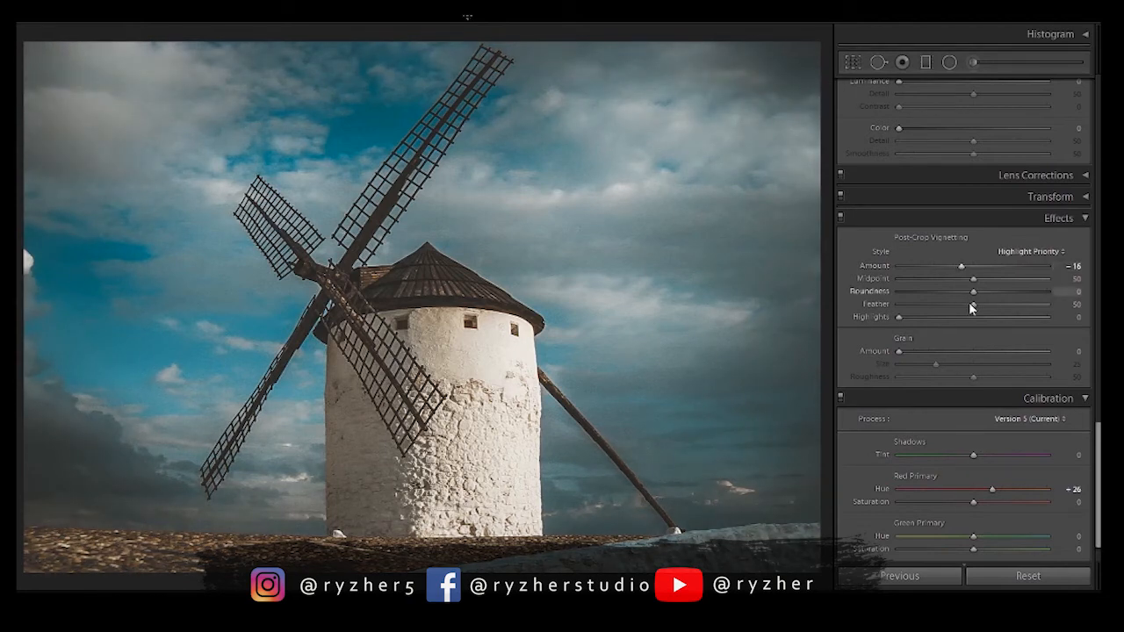
pyautogui.moveTo(972, 293)
pyautogui.mouseDown()
pyautogui.moveTo(925, 294)
pyautogui.moveTo(952, 294)
pyautogui.mouseUp()
# - Draw a large radial filter and tilt and position it over the sky on the photo's right side, overlapping the mill tower
pyautogui.moveTo(1097, 483); pyautogui.dragTo(1098, 132)
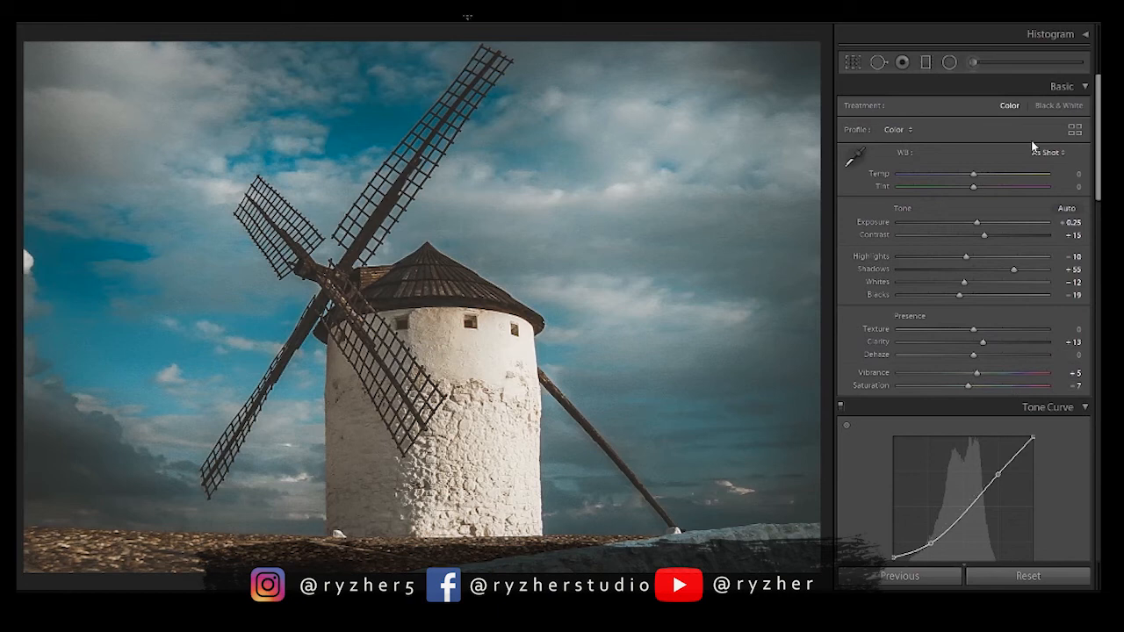
pyautogui.click(949, 61)
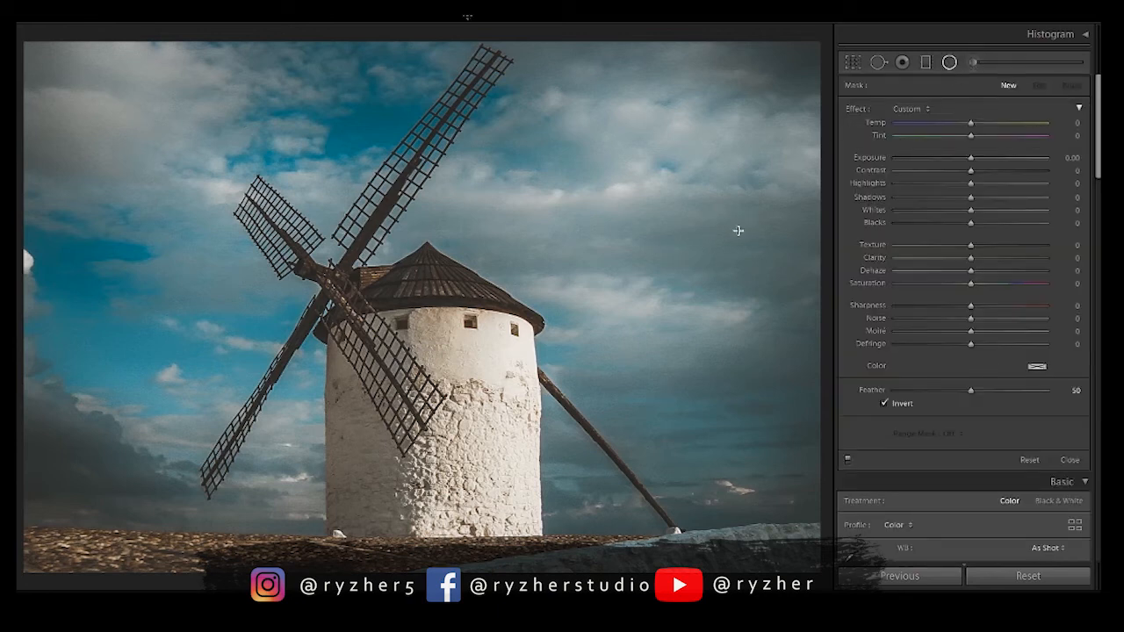
pyautogui.moveTo(772, 220); pyautogui.dragTo(452, 44)
pyautogui.moveTo(650, 203); pyautogui.dragTo(443, 246)
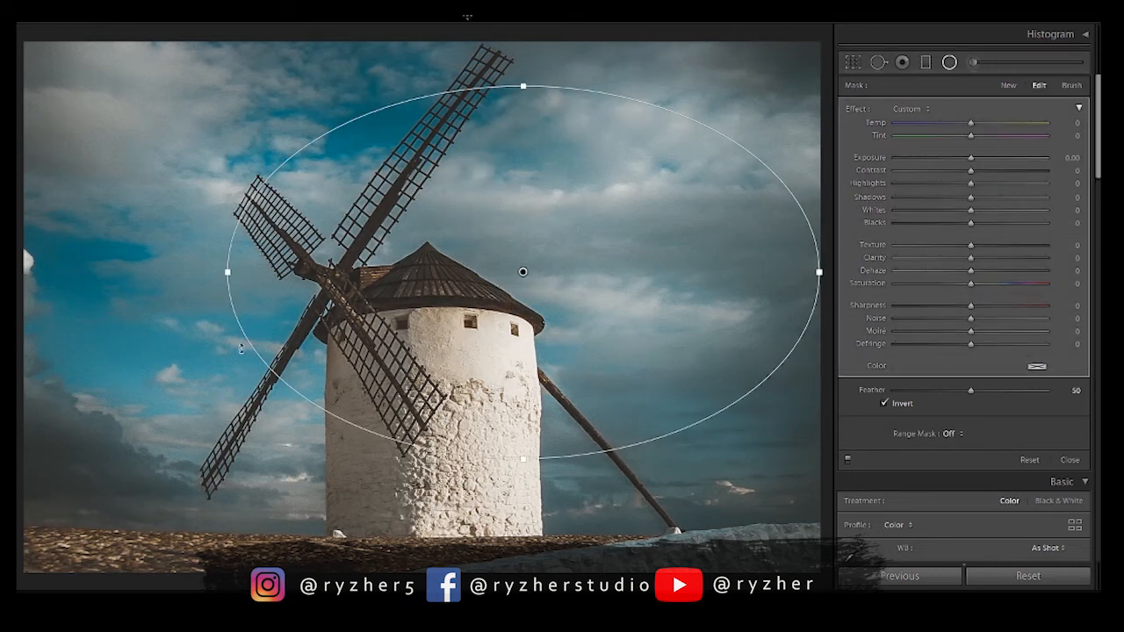
pyautogui.moveTo(239, 348); pyautogui.dragTo(217, 454)
pyautogui.moveTo(467, 291); pyautogui.dragTo(752, 279)
pyautogui.moveTo(444, 452); pyautogui.dragTo(390, 495)
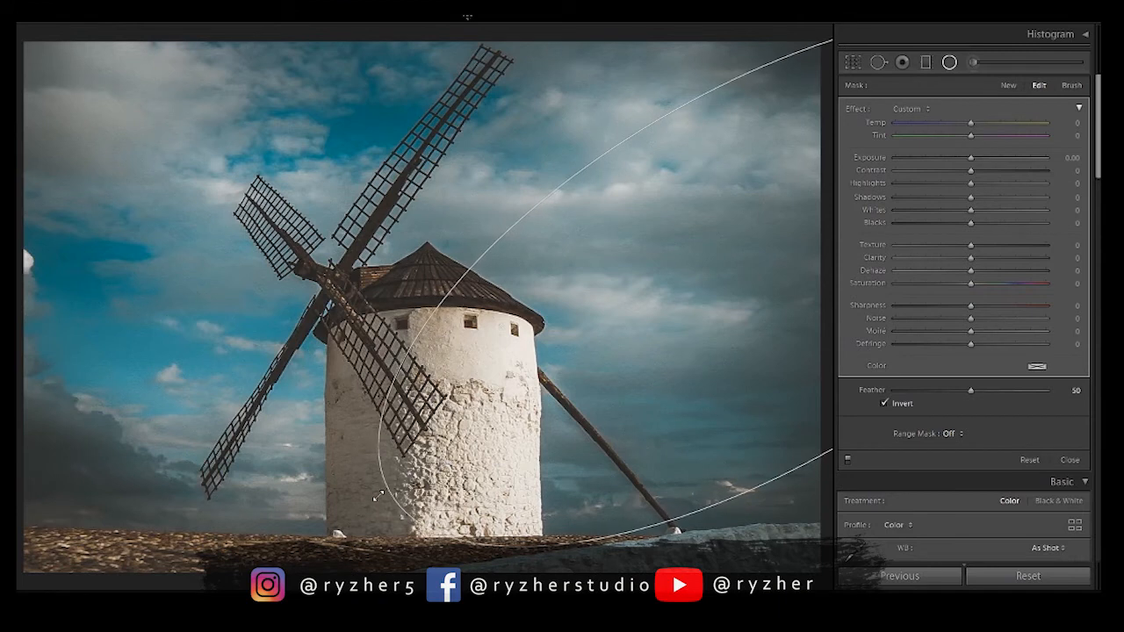
pyautogui.moveTo(627, 387); pyautogui.dragTo(625, 396)
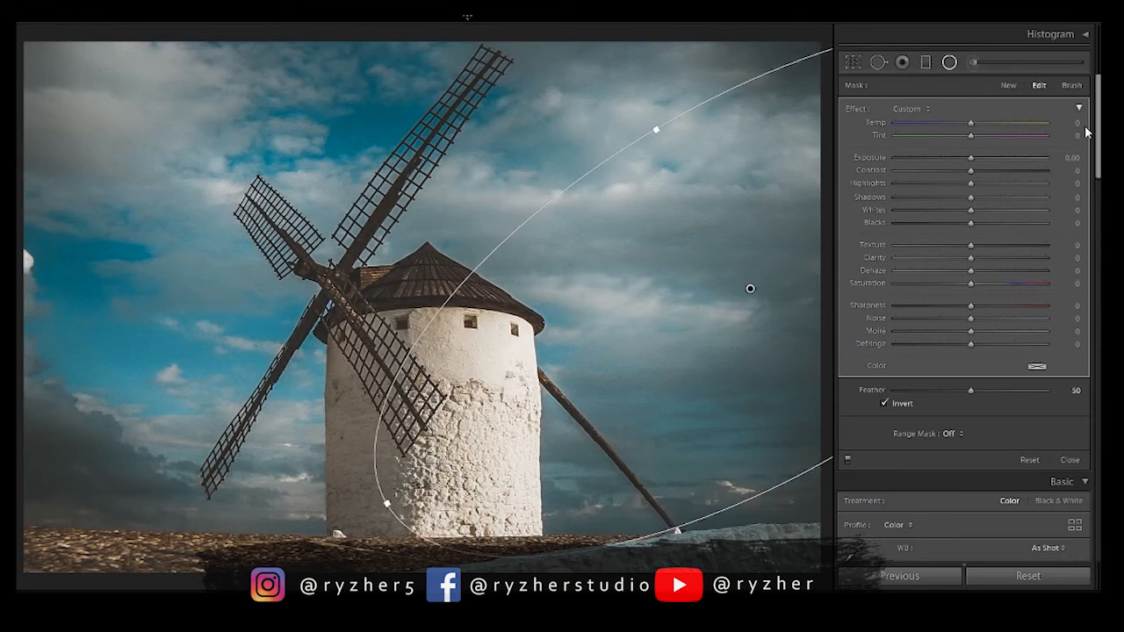
# - Set the radial filter's exposure to 1.18, temperature to 15, highlights to -38 and whites to 11
pyautogui.moveTo(971, 158); pyautogui.dragTo(993, 166)
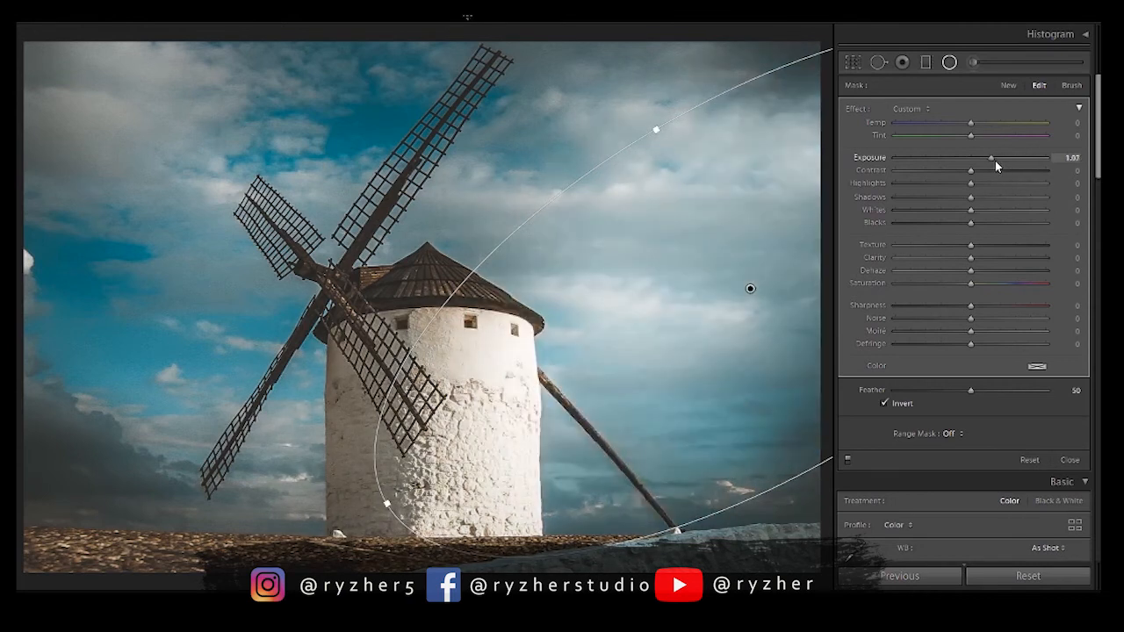
pyautogui.moveTo(971, 123); pyautogui.dragTo(982, 124)
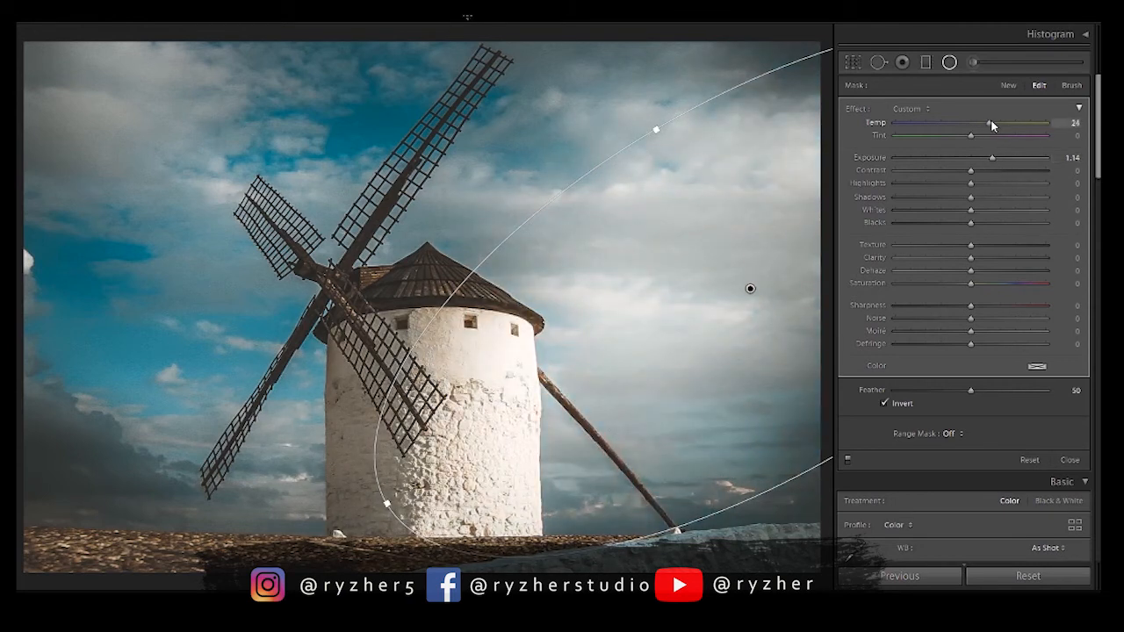
pyautogui.moveTo(990, 123); pyautogui.dragTo(982, 123)
pyautogui.moveTo(971, 211); pyautogui.dragTo(942, 186)
pyautogui.moveTo(995, 158)
pyautogui.mouseDown()
pyautogui.moveTo(1016, 153)
pyautogui.moveTo(995, 161)
pyautogui.mouseUp()
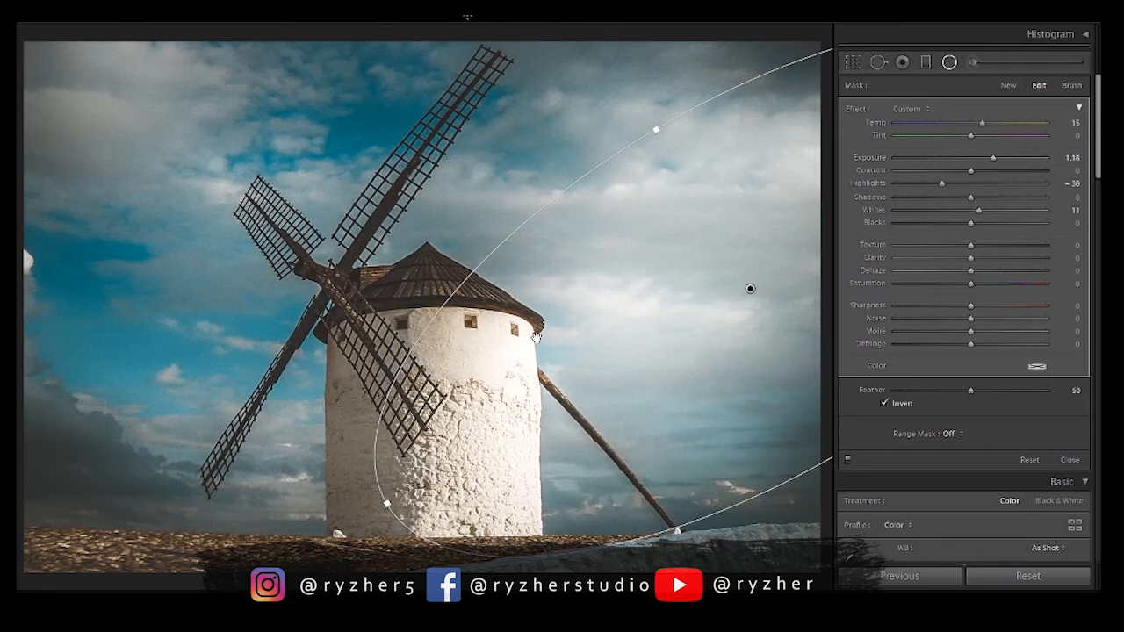
# - Nudge the radial filter slightly and check its coverage with the mask overlay
pyautogui.moveTo(615, 373)
pyautogui.mouseDown()
pyautogui.moveTo(624, 379)
pyautogui.moveTo(614, 371)
pyautogui.mouseUp()
pyautogui.press('o')
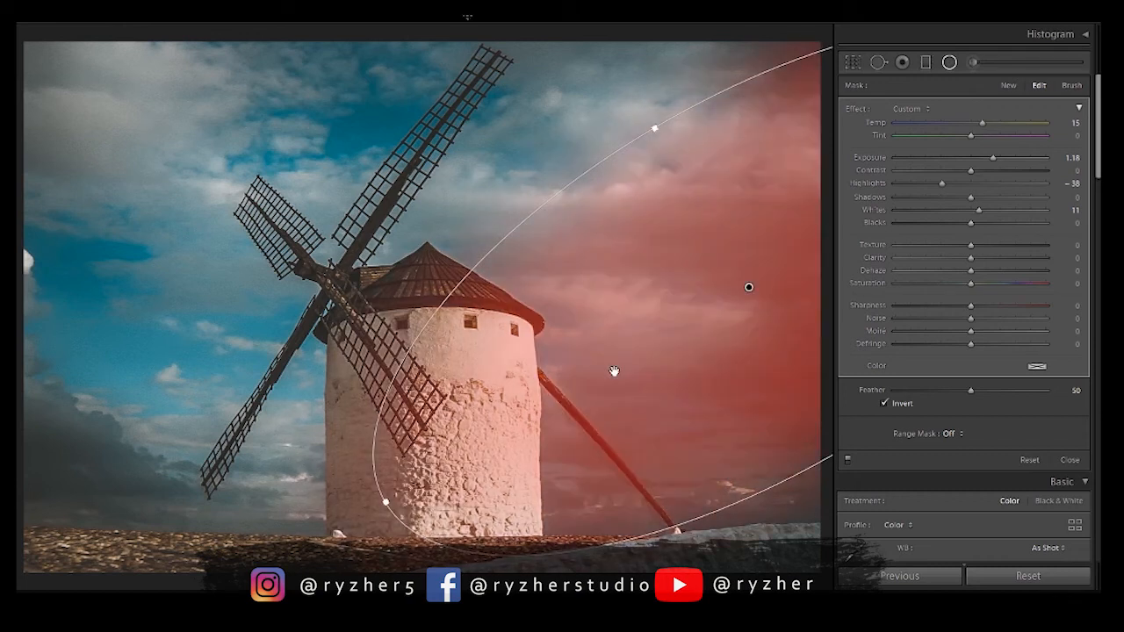
pyautogui.press('o')
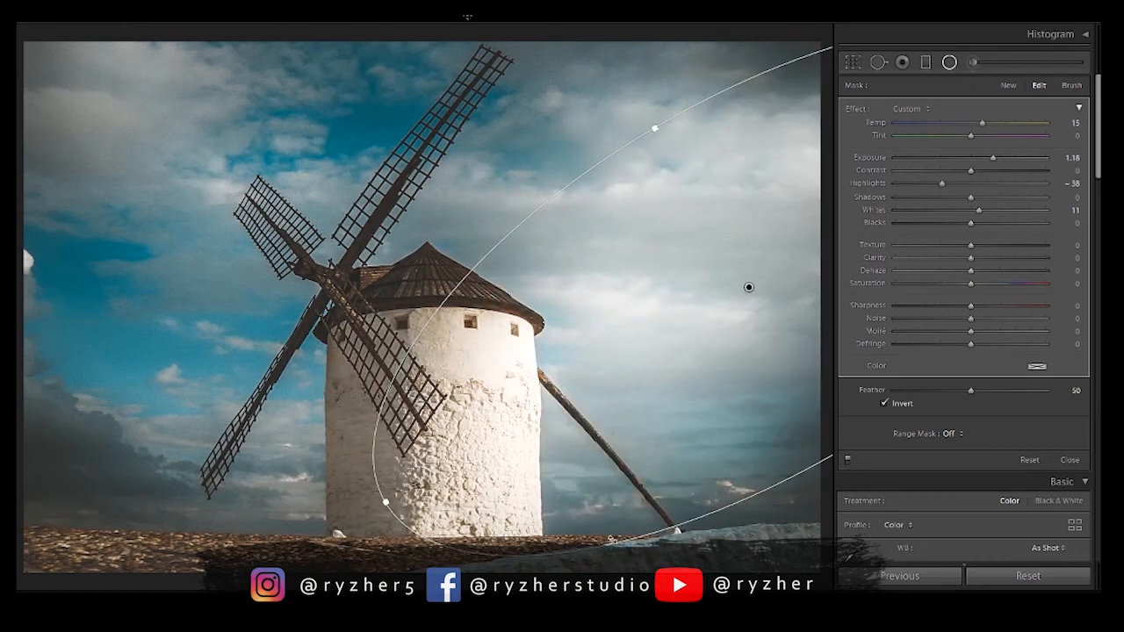
# - Finish the radial filter and raise the overall exposure to +0.70 while comparing before and after side by side
pyautogui.click(1069, 460)
pyautogui.press('\\')
pyautogui.press('y')
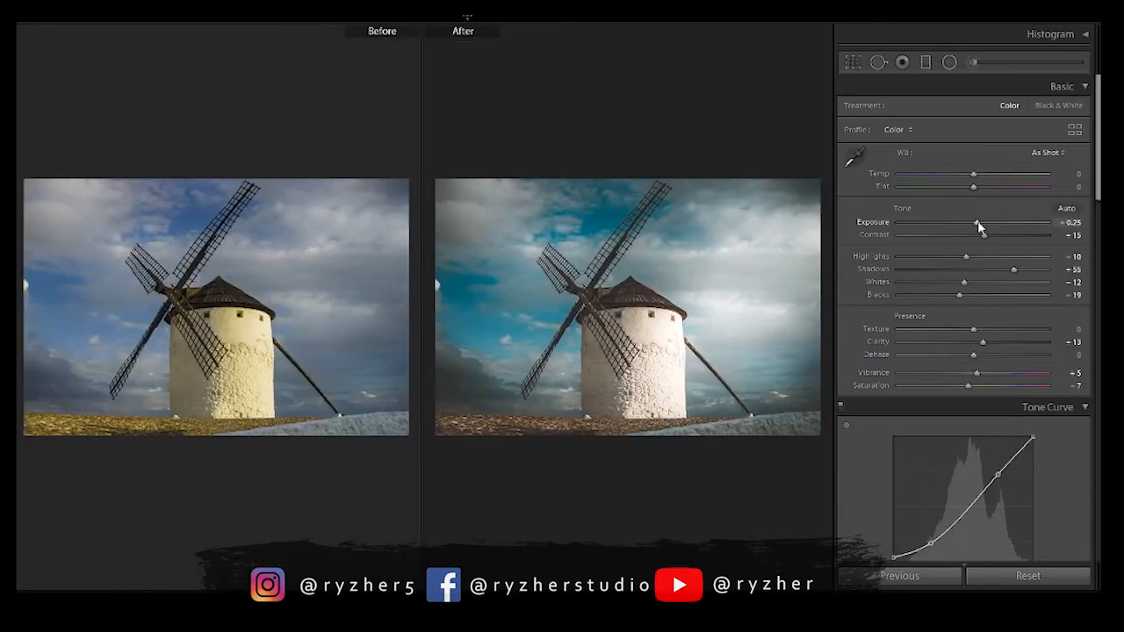
pyautogui.moveTo(977, 221); pyautogui.dragTo(985, 223)
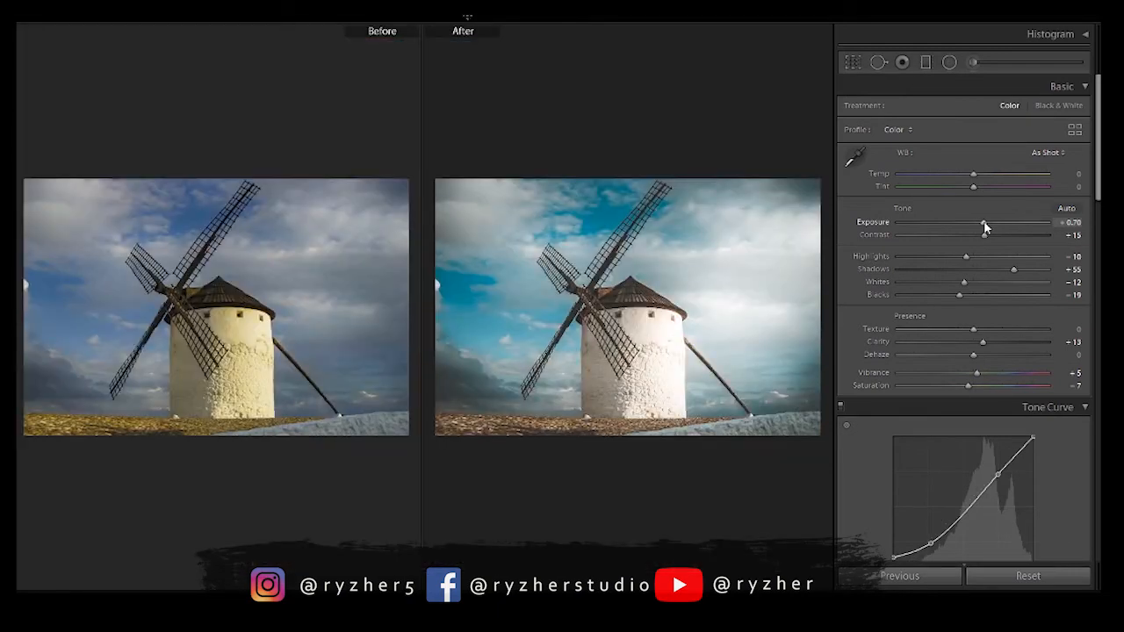
pyautogui.press('y')
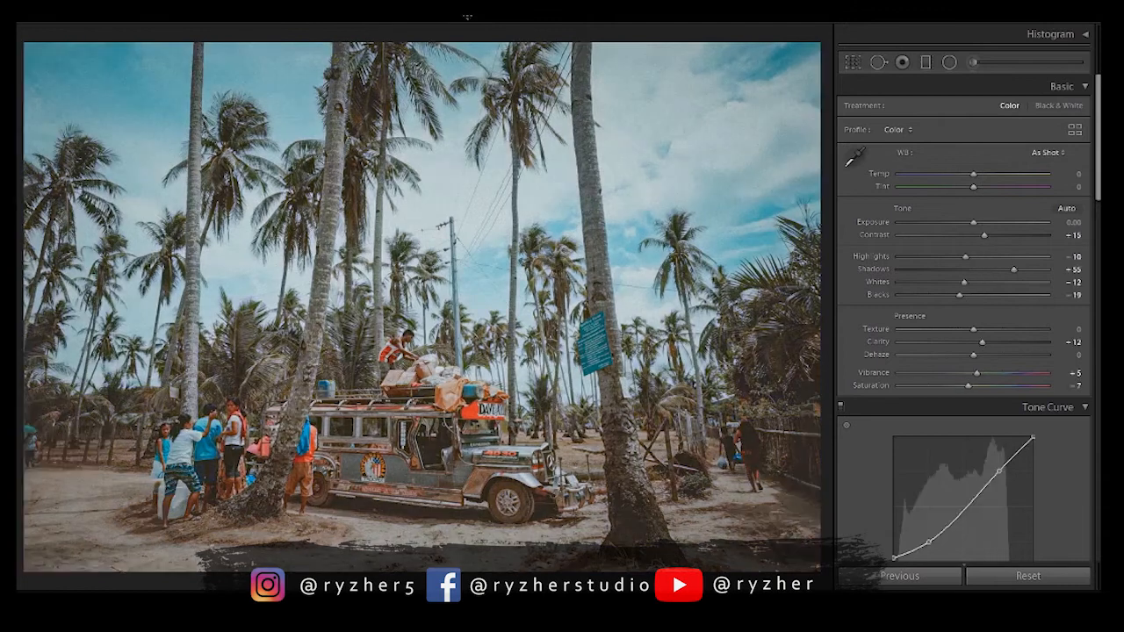
# - Raise the exposure of the photo with the palm trees and jeepney
pyautogui.moveTo(973, 223); pyautogui.dragTo(986, 260)
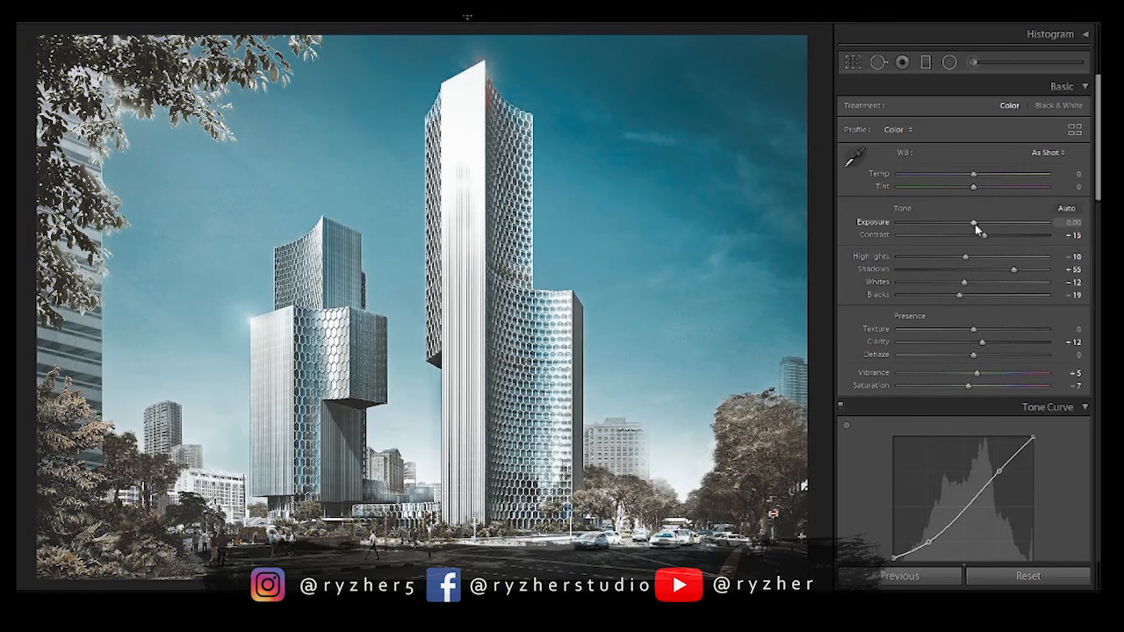
# - Set the skyscraper photo's exposure to +0.34 and temperature to +1, and raise its saturation slightly
pyautogui.moveTo(975, 224); pyautogui.dragTo(979, 226)
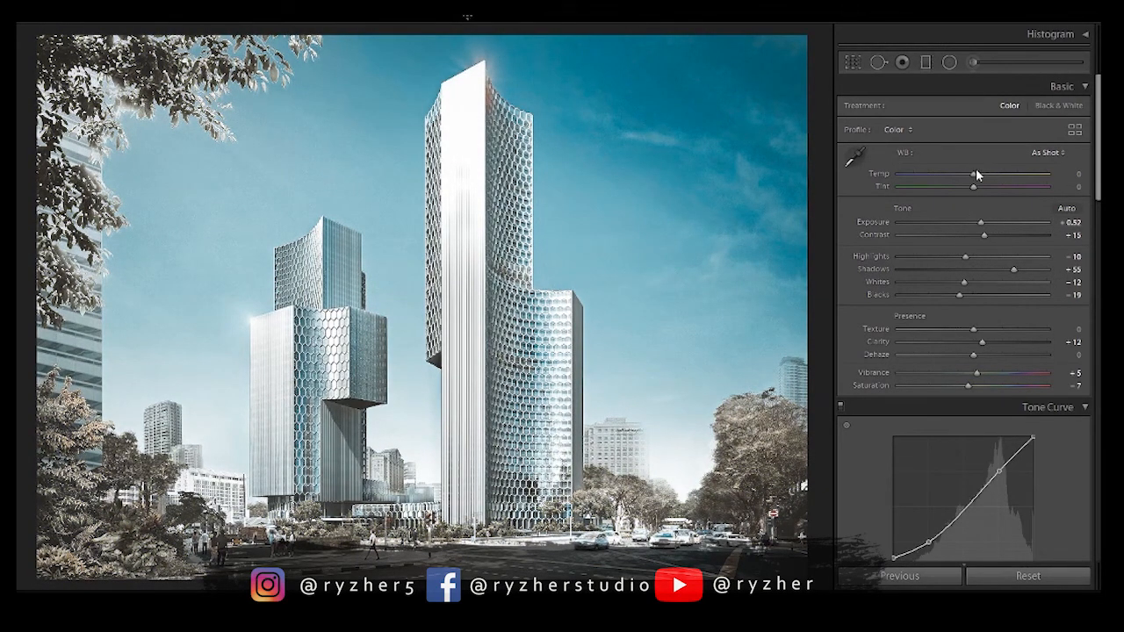
pyautogui.moveTo(975, 174); pyautogui.dragTo(972, 176)
pyautogui.moveTo(982, 227); pyautogui.dragTo(980, 230)
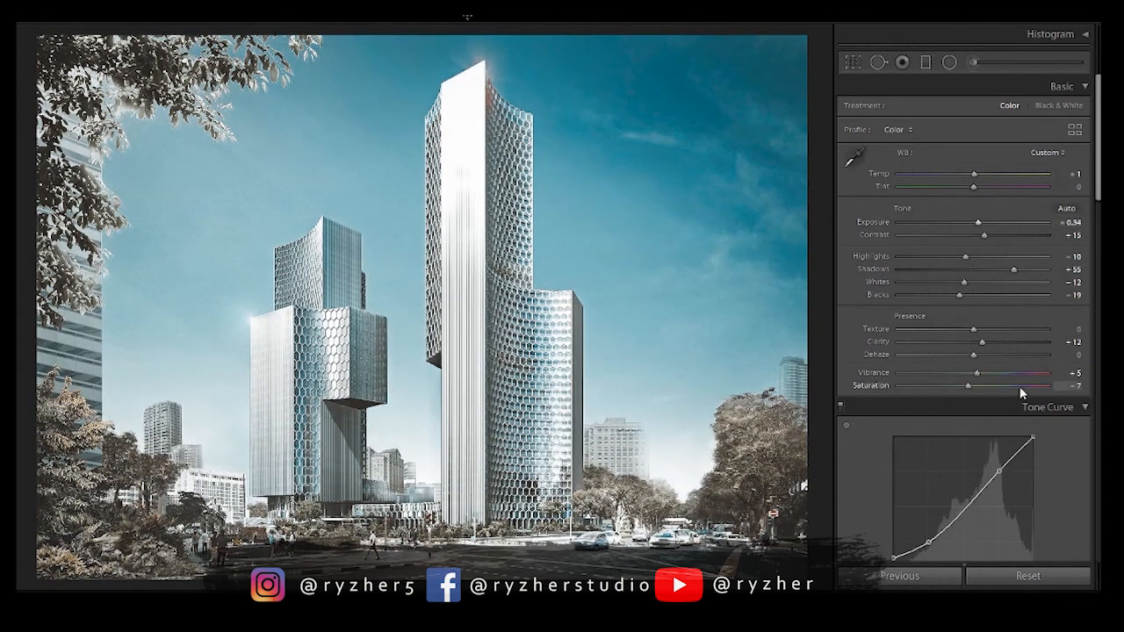
pyautogui.moveTo(967, 388); pyautogui.dragTo(983, 376)
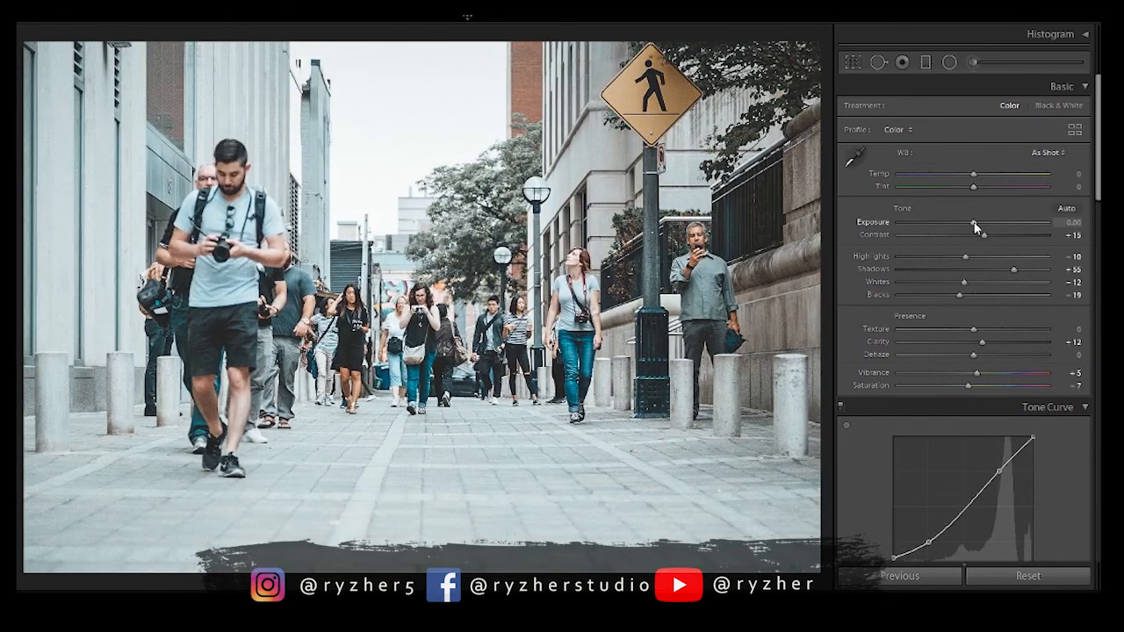
# - Set the pedestrian street photo's exposure to -0.29 and draw a graduated filter across the lower pavement
pyautogui.moveTo(975, 227); pyautogui.dragTo(971, 230)
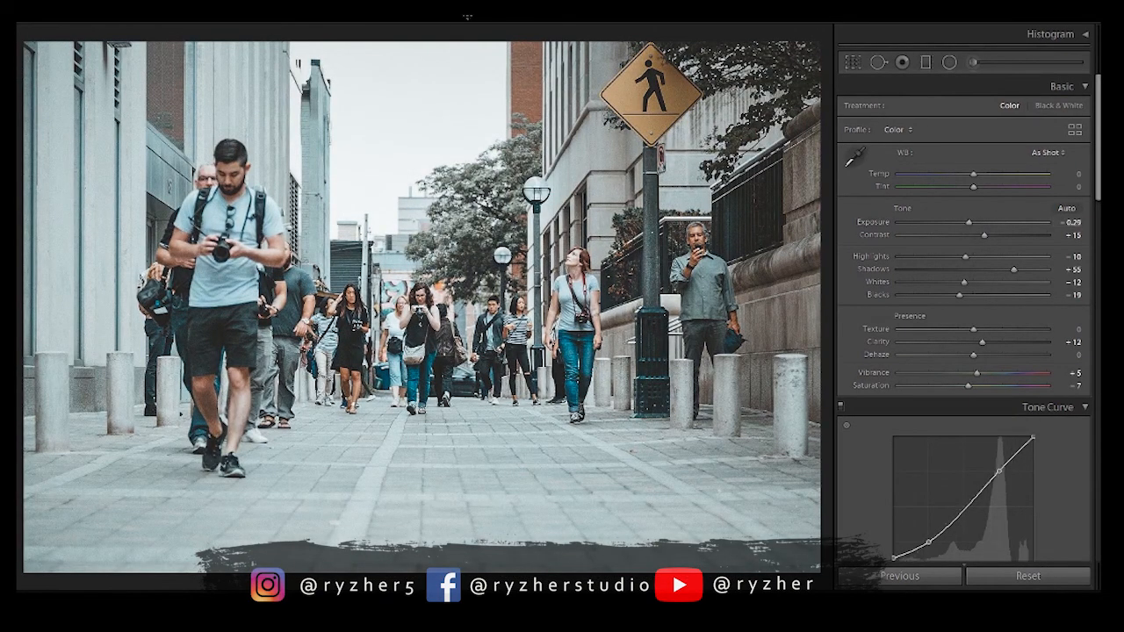
pyautogui.press('m')
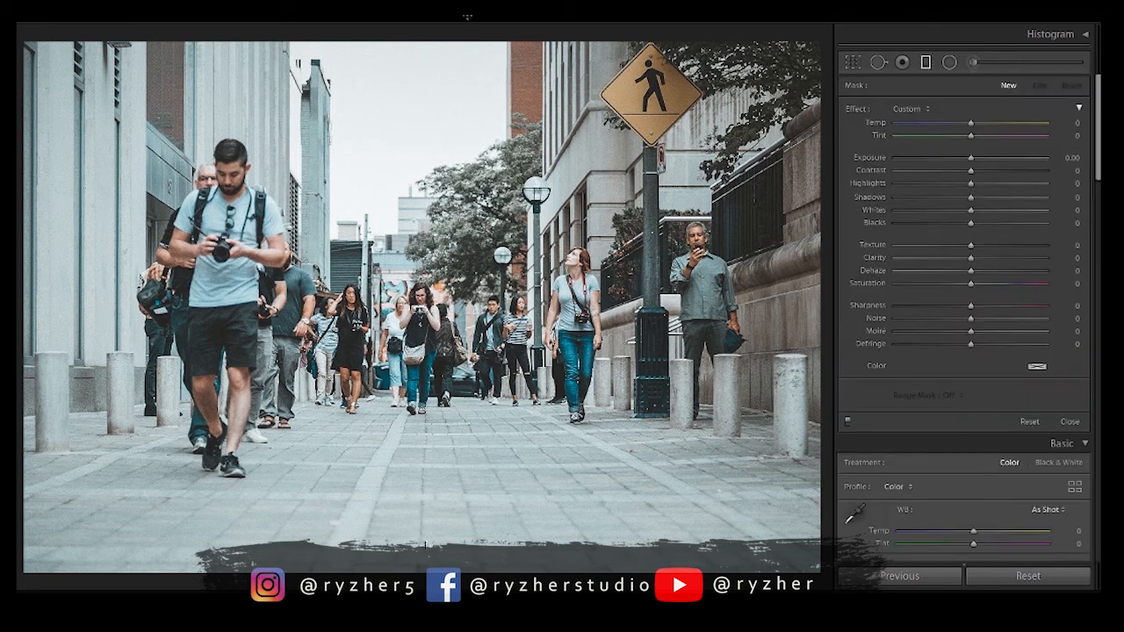
pyautogui.moveTo(425, 543); pyautogui.dragTo(423, 461)
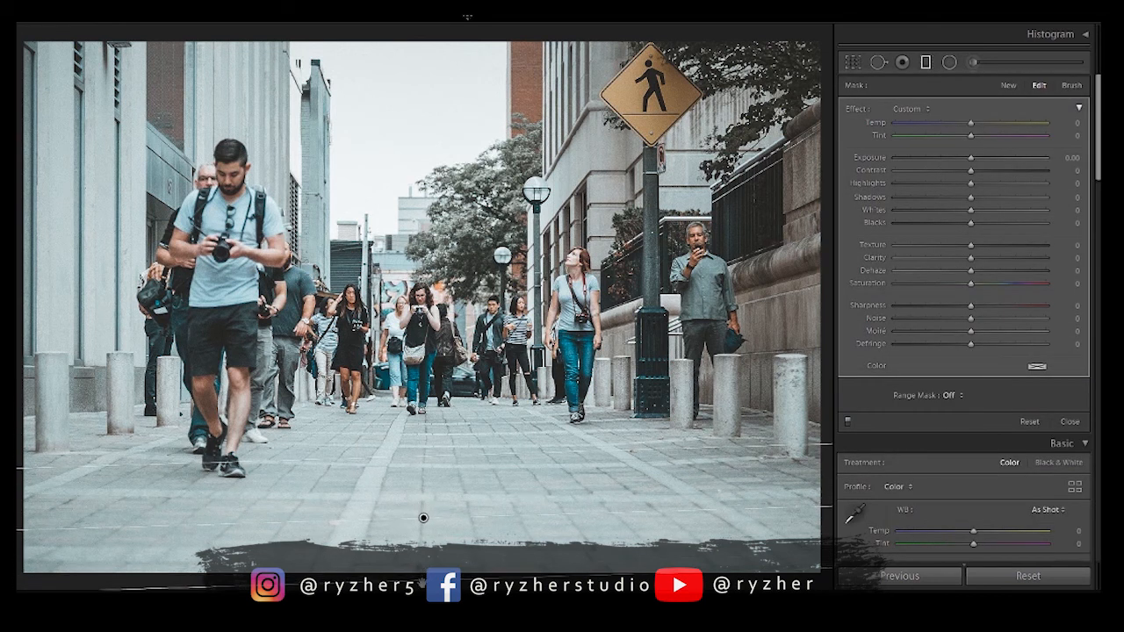
# - Set the graduated filter's exposure to -2.04, lower its shadows, and close it to compare before and after side by side
pyautogui.moveTo(986, 158); pyautogui.dragTo(931, 156)
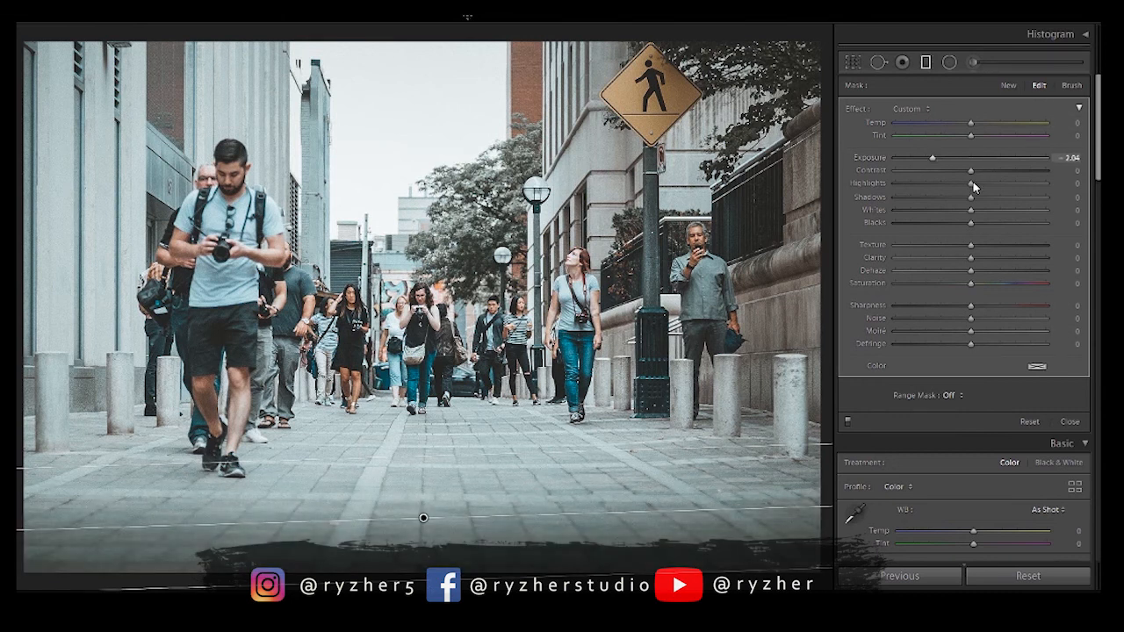
pyautogui.moveTo(971, 197); pyautogui.dragTo(952, 198)
pyautogui.click(1070, 422)
pyautogui.press('y')
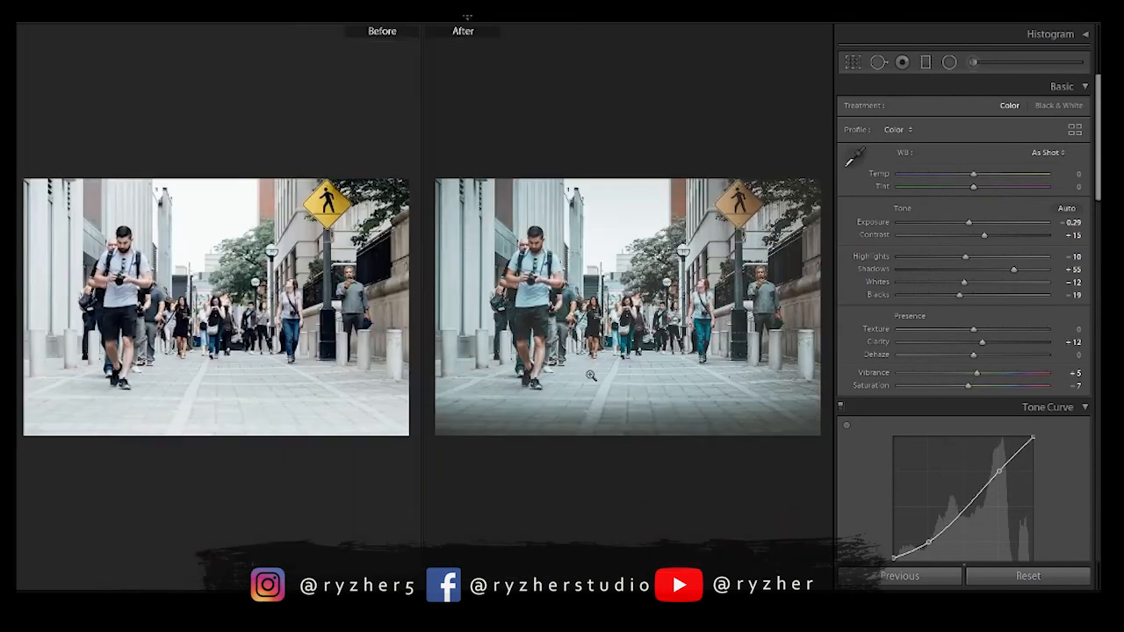
pyautogui.press('y')
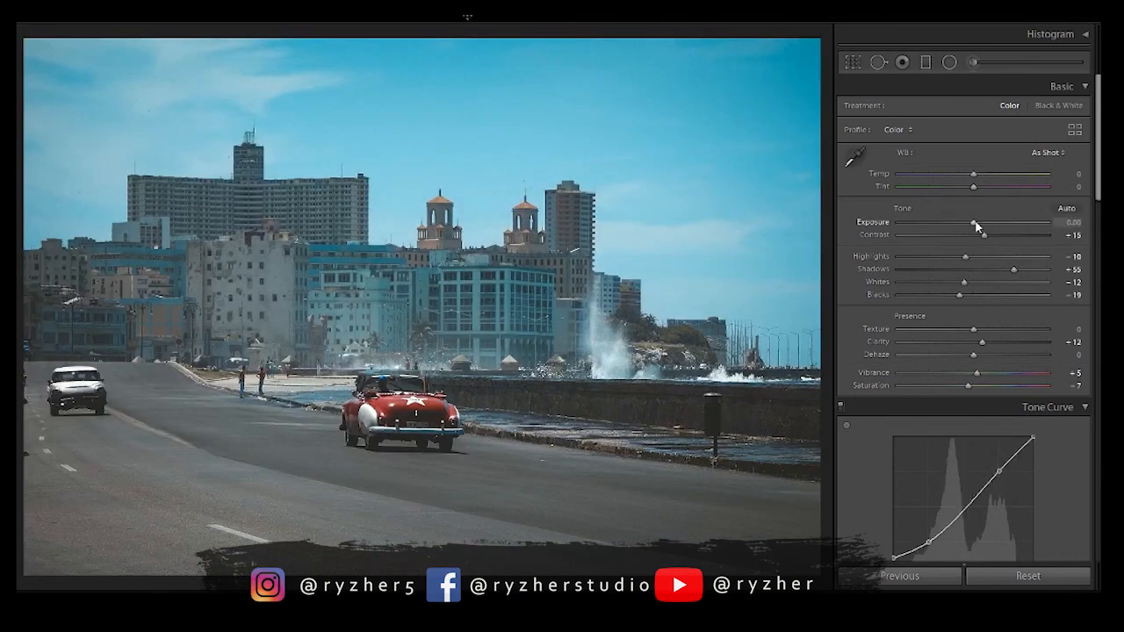
# - Set the exposure of the seafront road photo with the red car to +0.48
pyautogui.moveTo(976, 227); pyautogui.dragTo(980, 226)
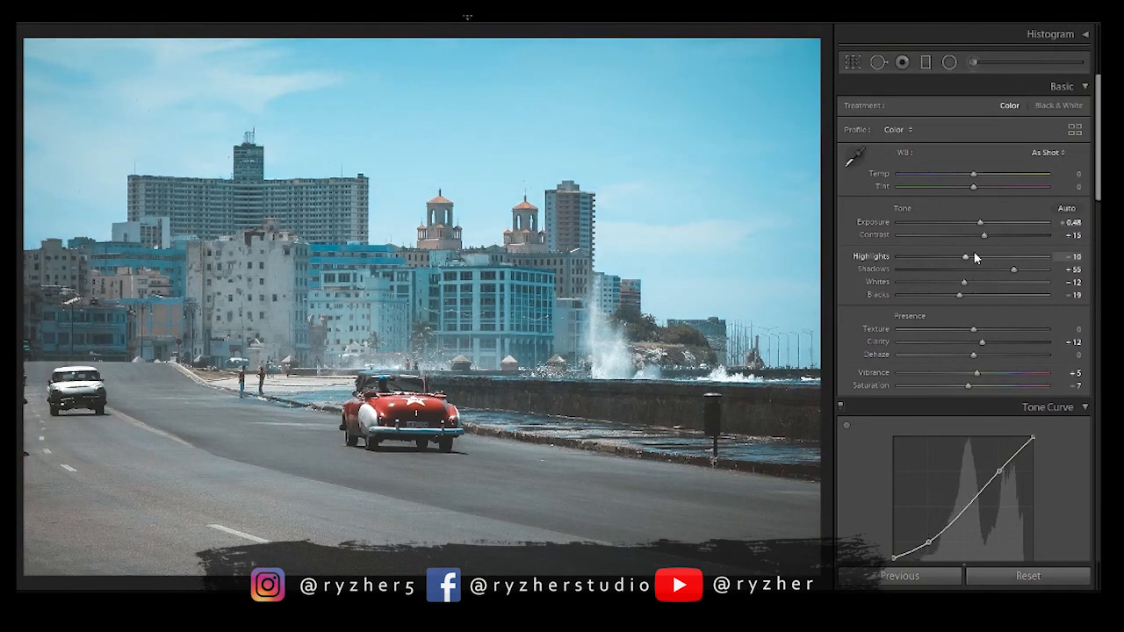